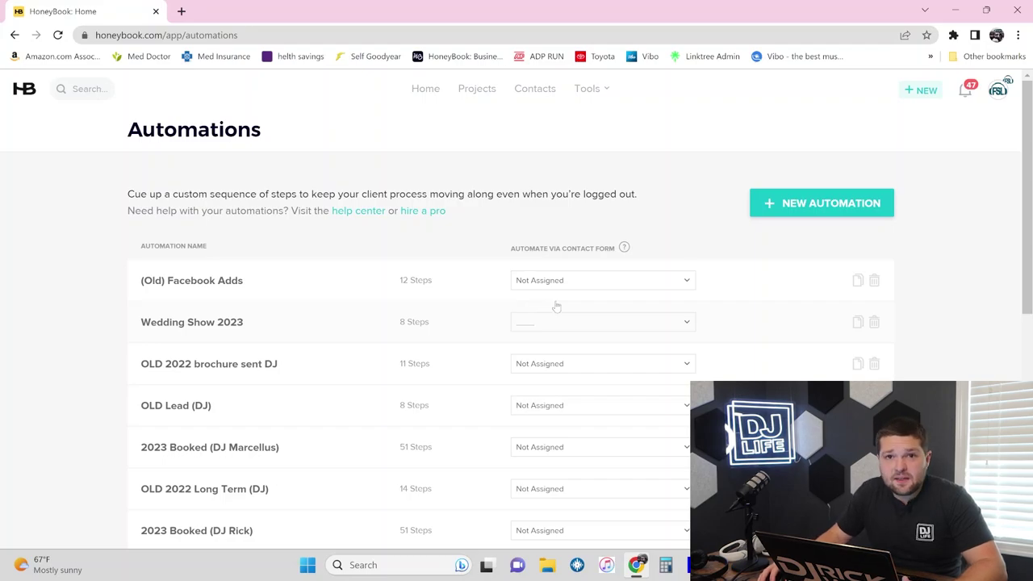
Look through the whole automations list, including the OLD, Booked, Wedding Show and NEW 2023 sequences.
scroll(362, 85, down, 1)
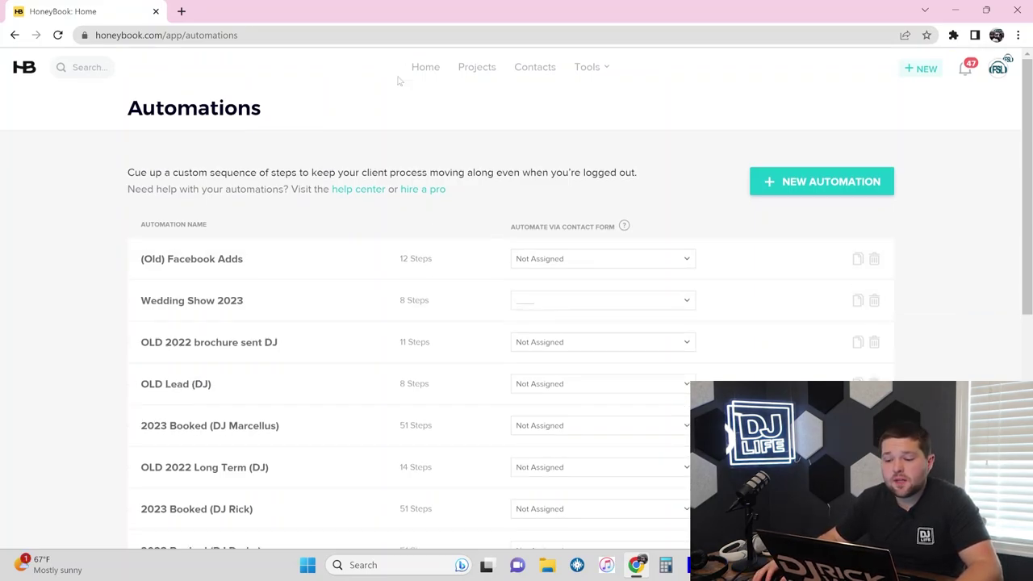
scroll(377, 161, down, 5)
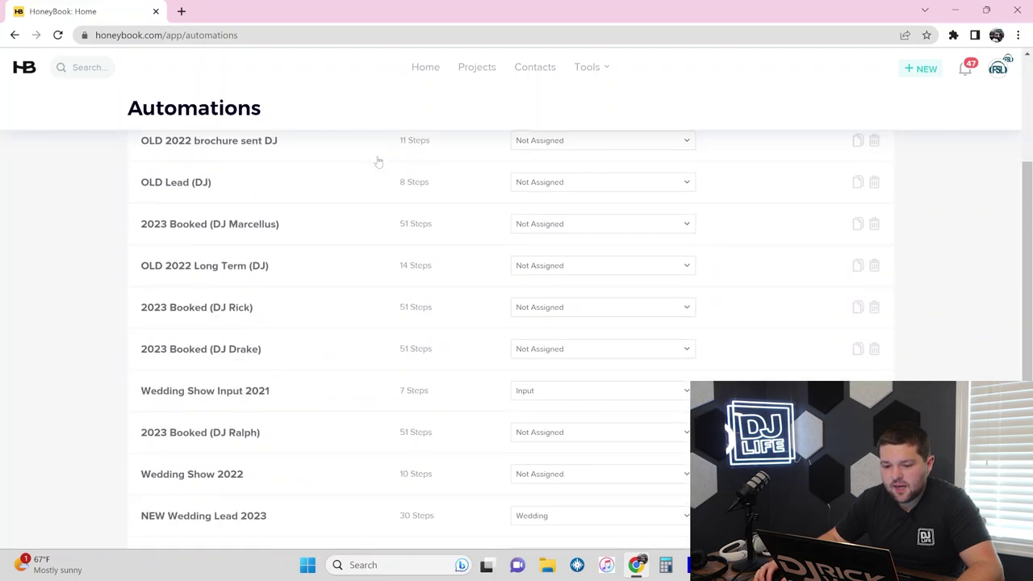
scroll(378, 161, down, 1)
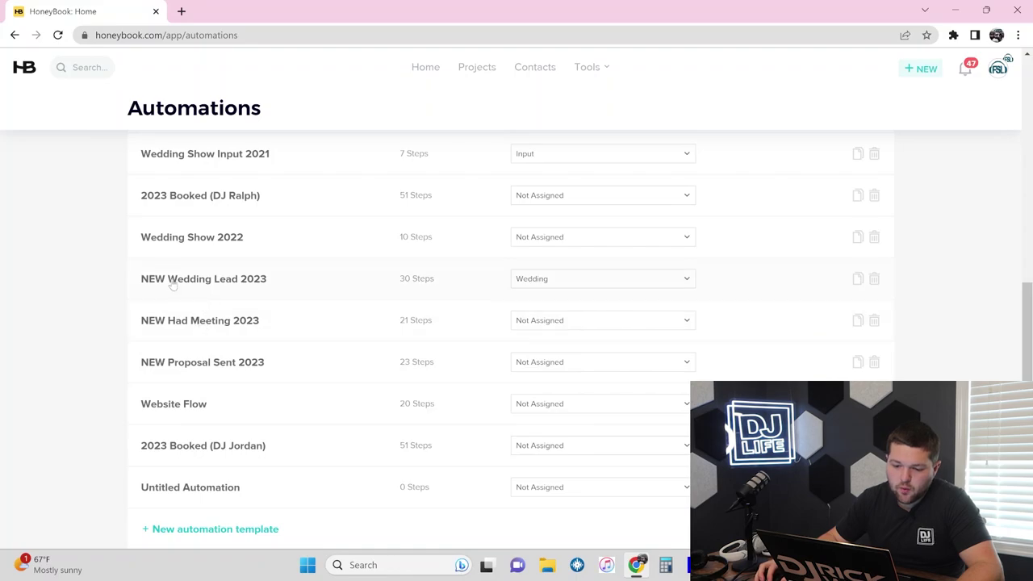
scroll(244, 297, up, 1)
scroll(244, 297, up, 3)
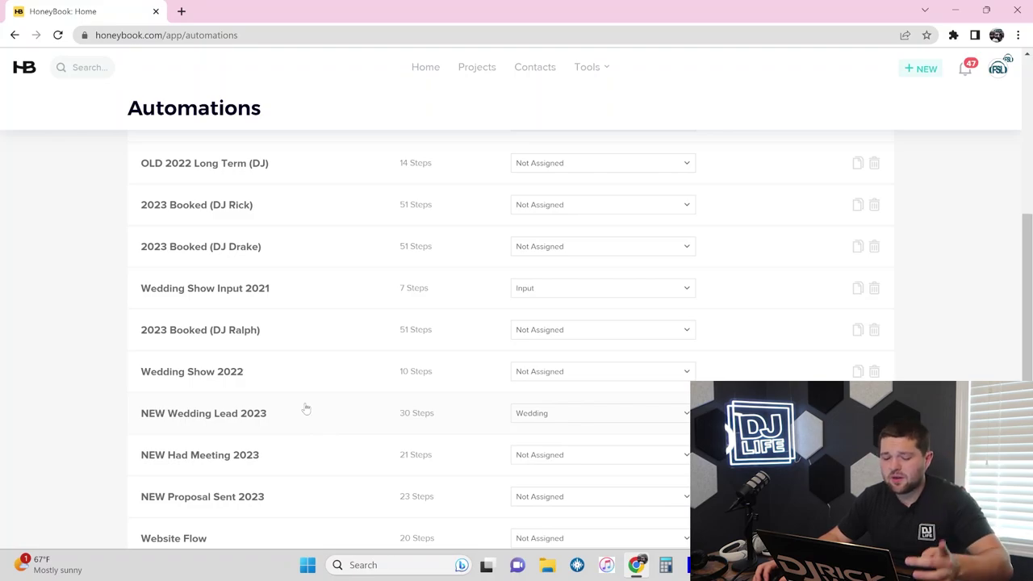
scroll(306, 409, up, 3)
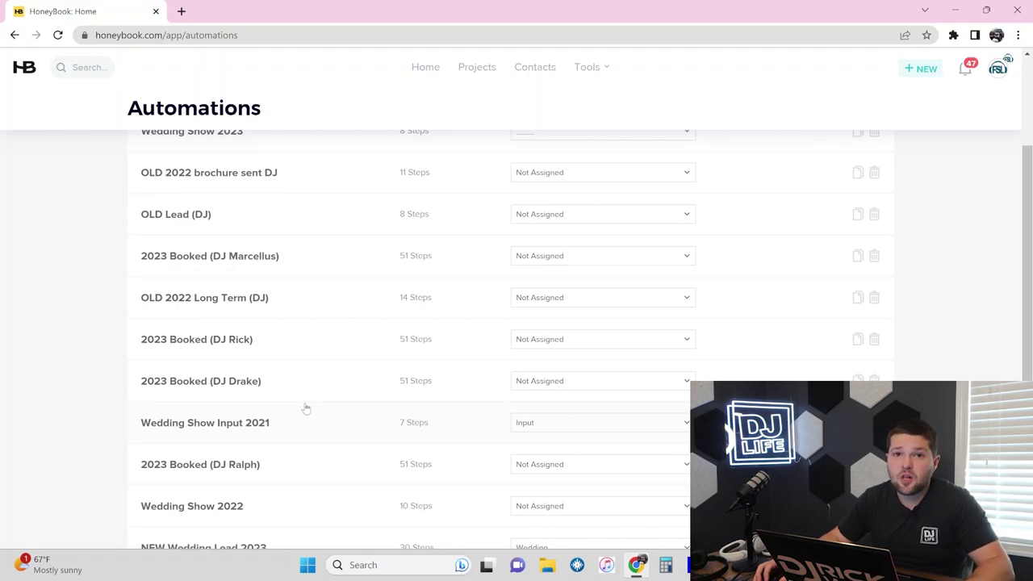
scroll(306, 408, up, 2)
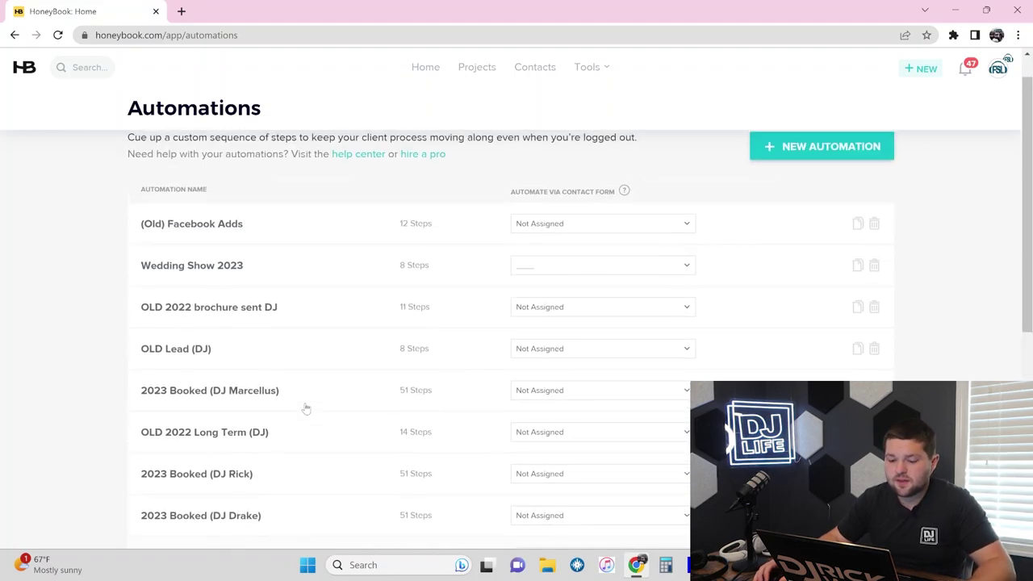
scroll(248, 323, down, 1)
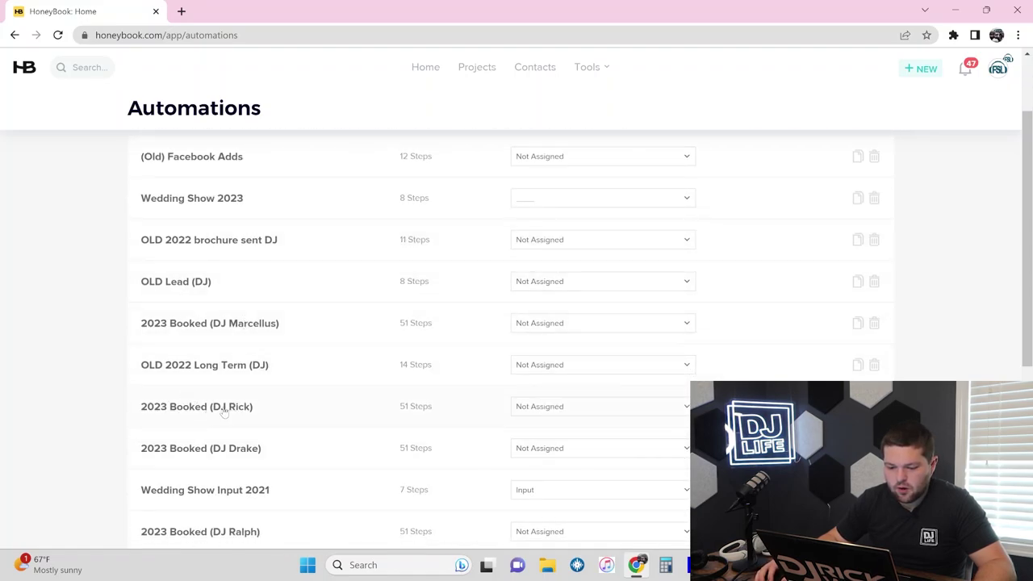
scroll(232, 412, down, 1)
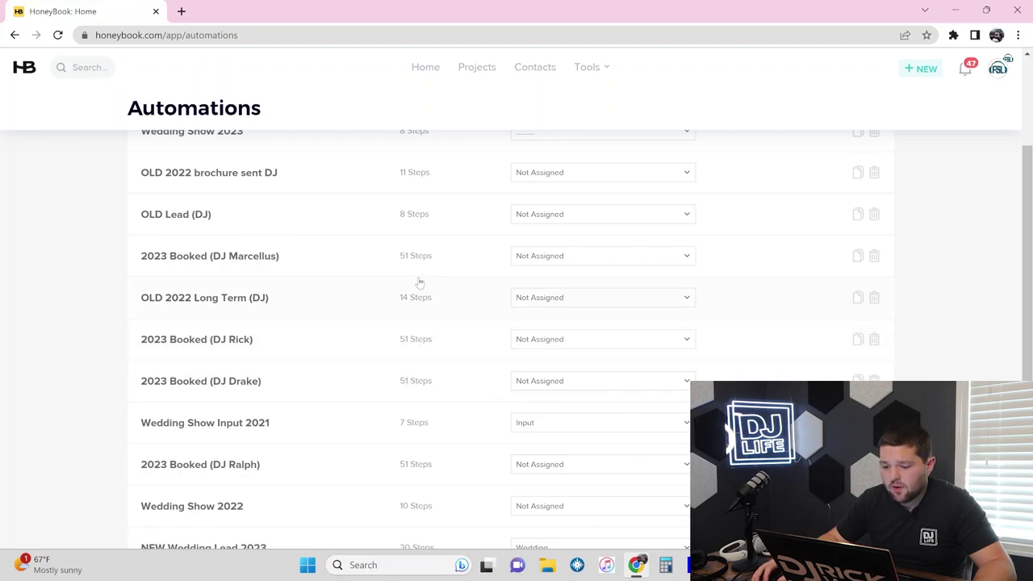
scroll(395, 283, up, 2)
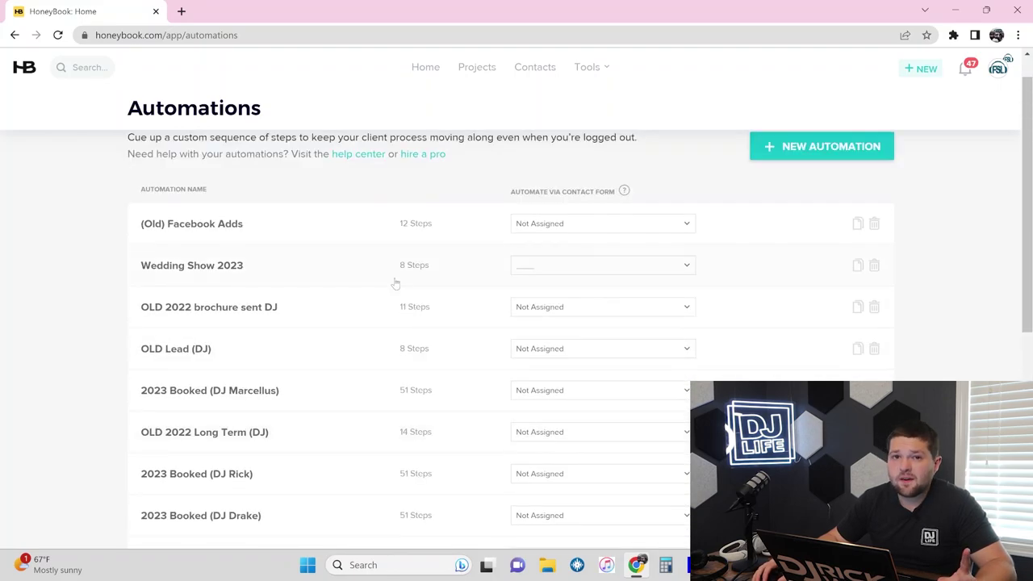
scroll(394, 286, down, 5)
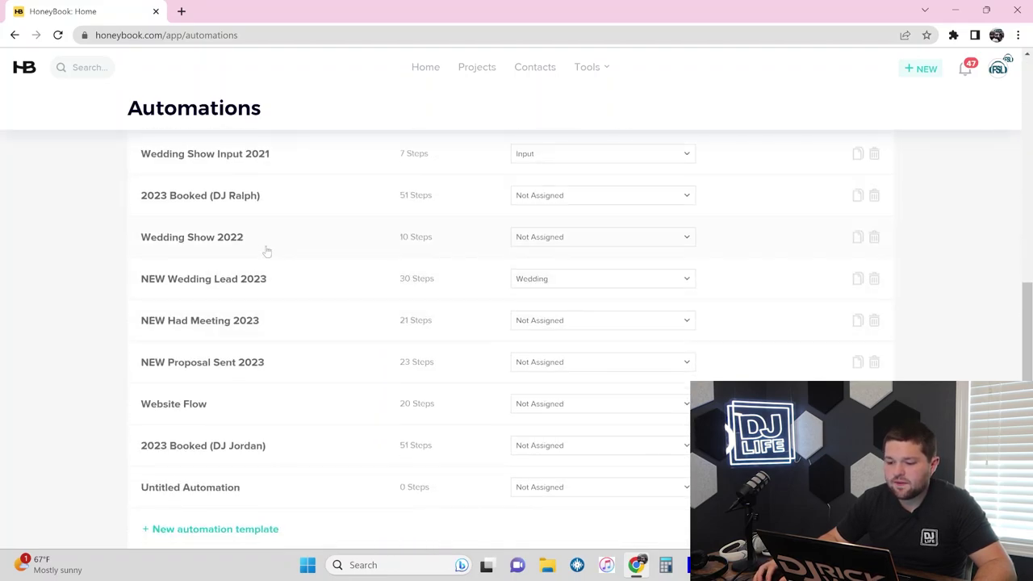
scroll(282, 281, up, 1)
scroll(297, 278, up, 2)
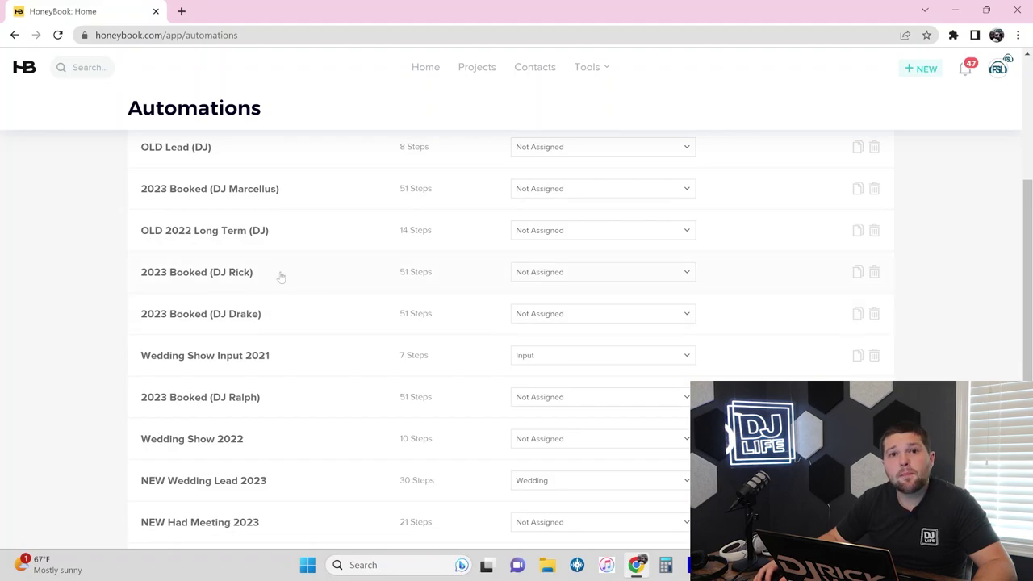
Open the 2023 Booked automation listed directly below OLD 2022 Long Term (DJ) and view the start of its workflow.
click(281, 277)
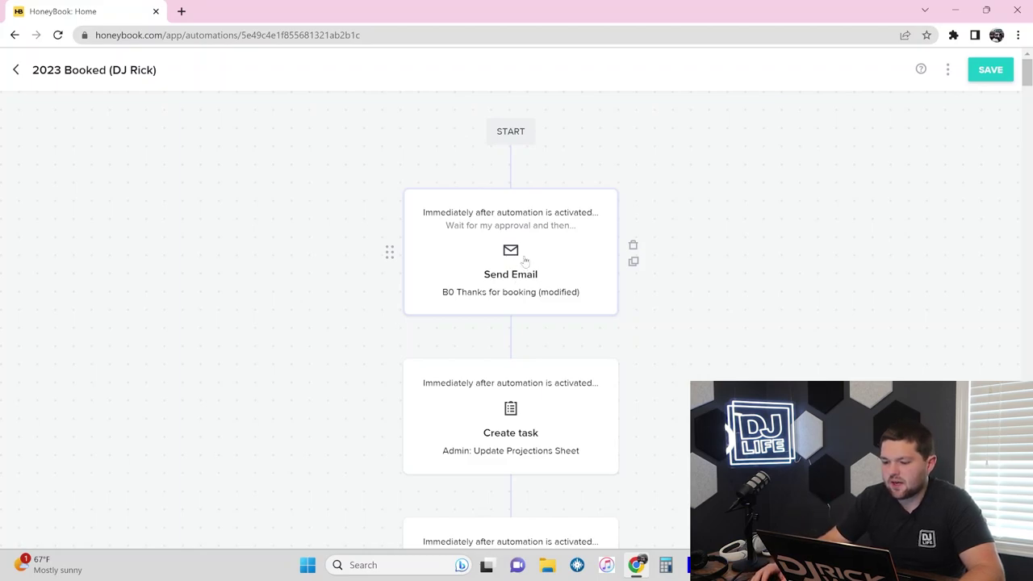
scroll(560, 190, down, 1)
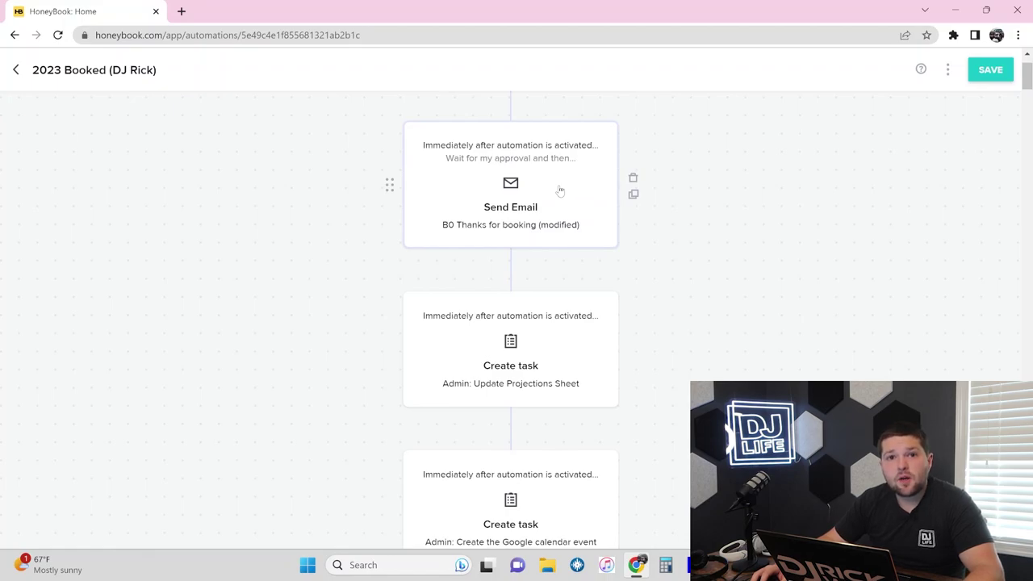
scroll(557, 193, up, 1)
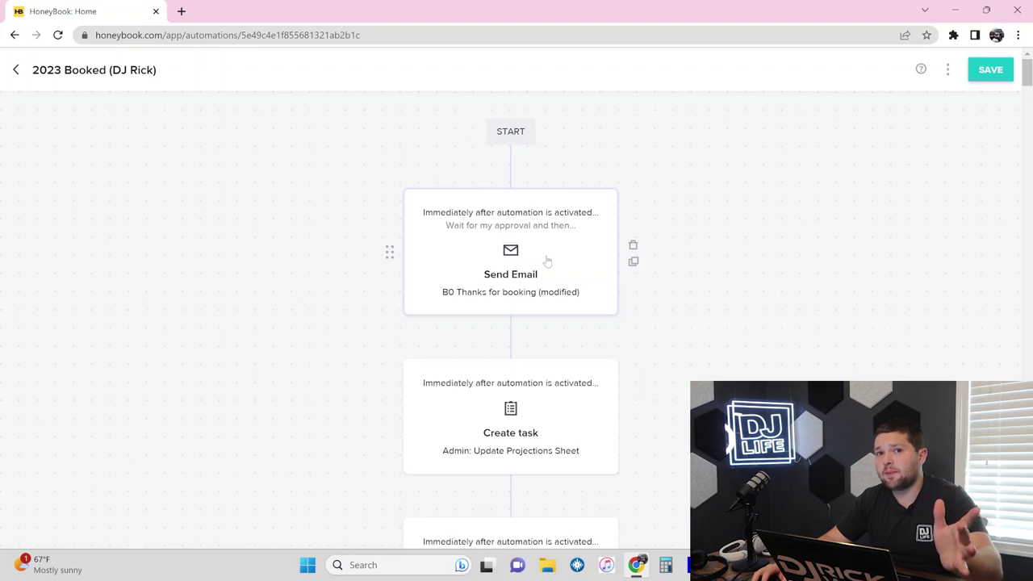
scroll(557, 226, down, 1)
Preview the first Send Email action's B0 Thanks for booking (modified) template, read it through to the signature, and close the preview.
click(565, 187)
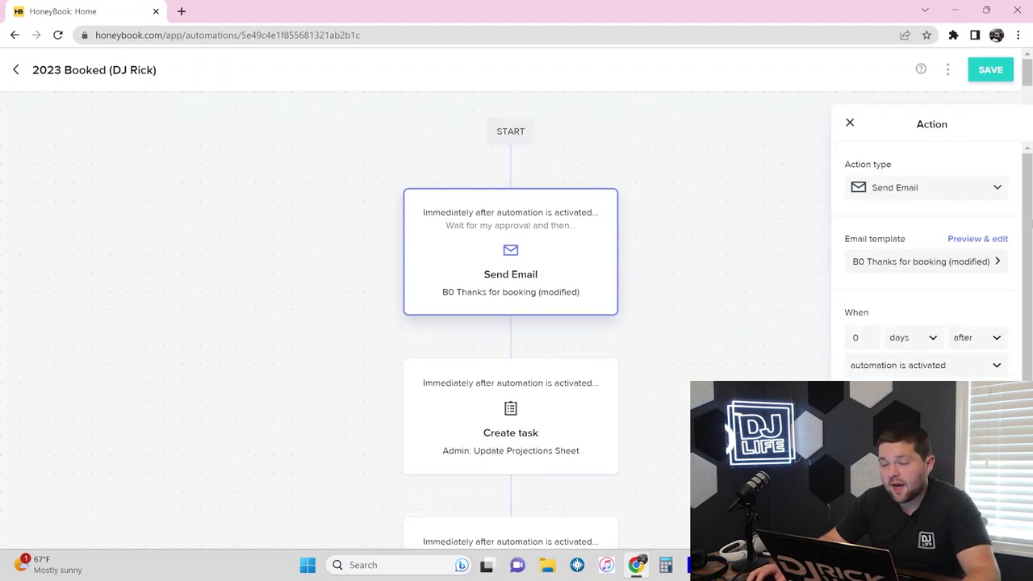
click(978, 239)
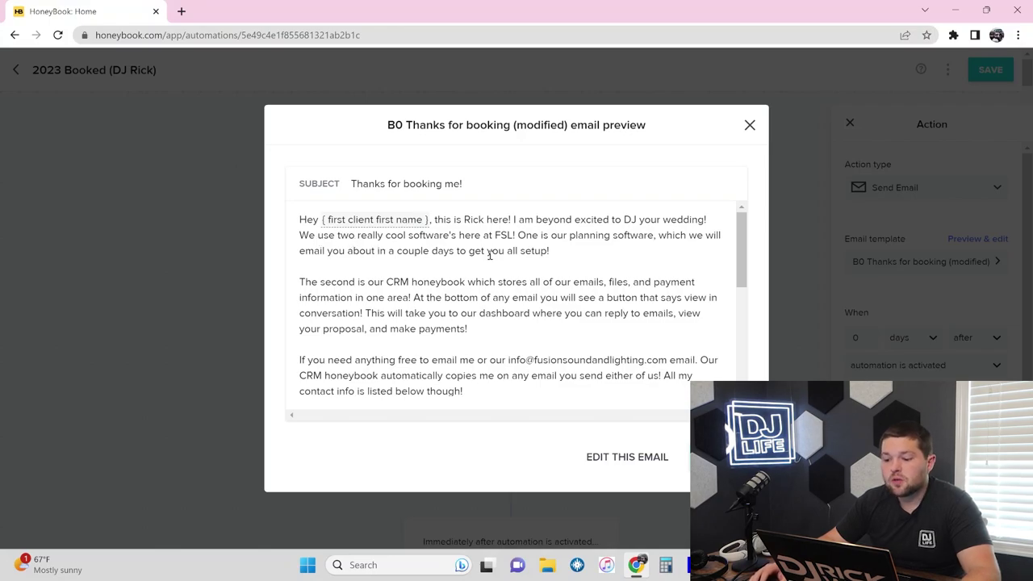
scroll(492, 257, down, 1)
scroll(509, 262, up, 1)
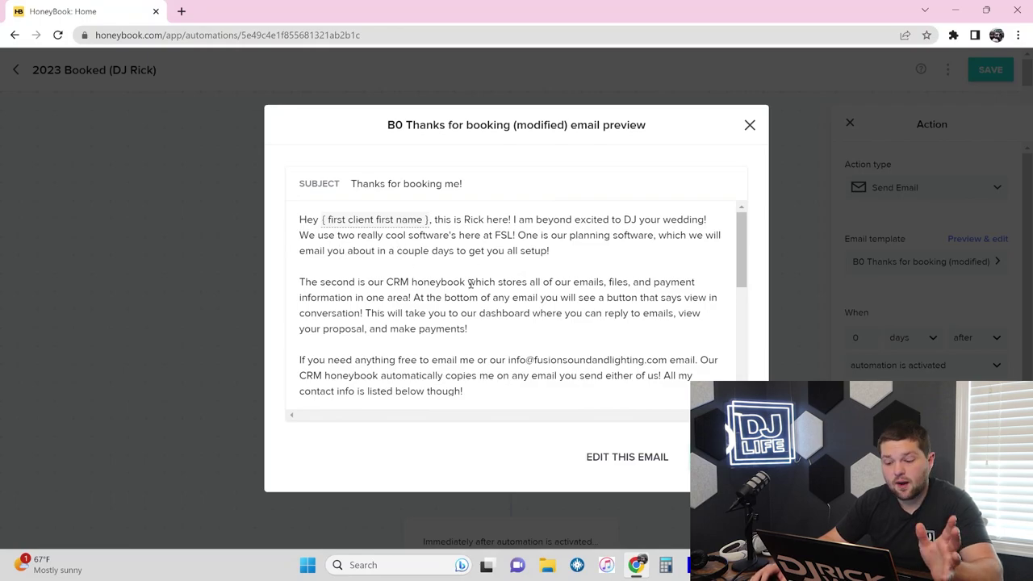
scroll(472, 282, down, 1)
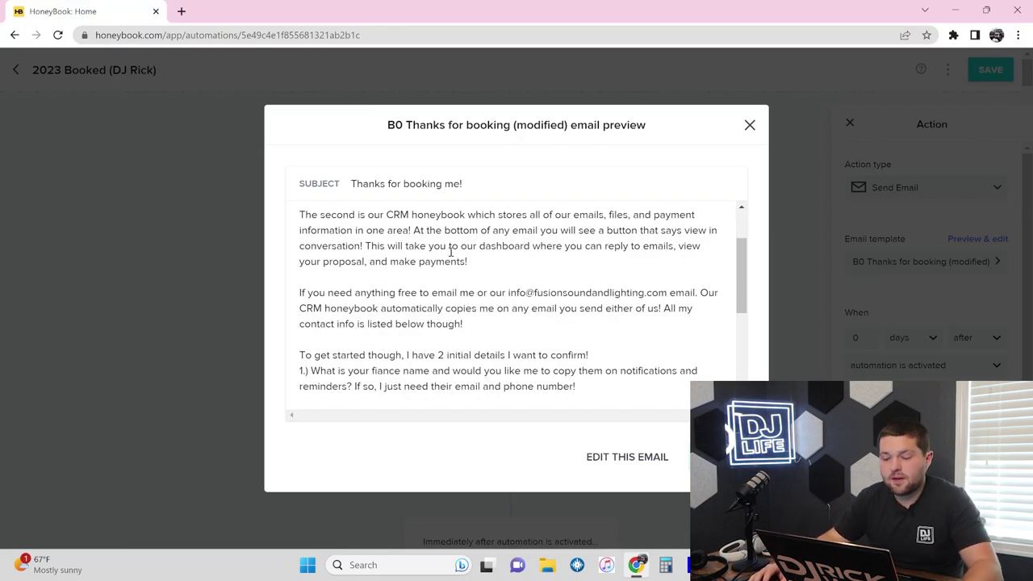
scroll(449, 252, down, 1)
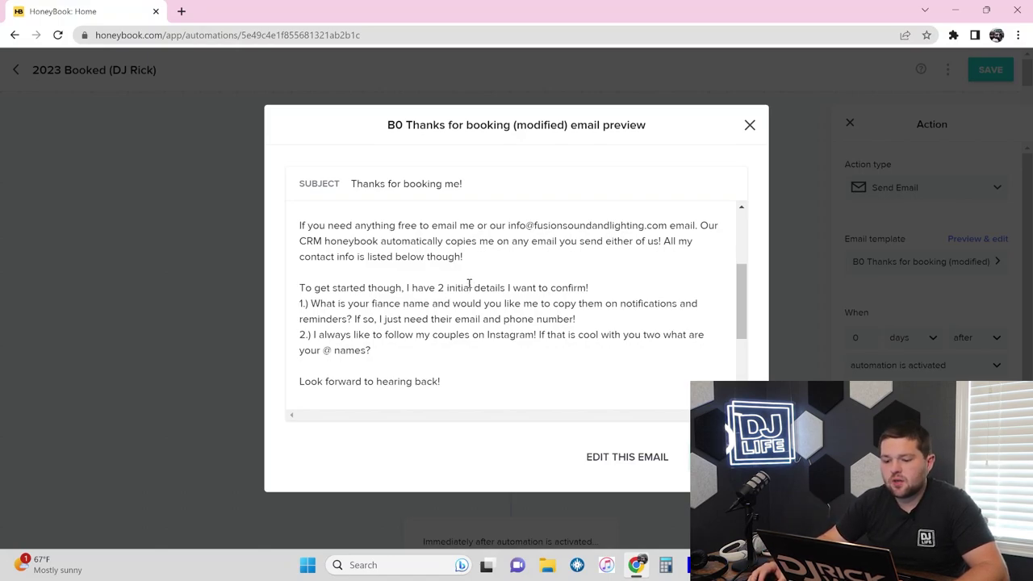
scroll(471, 284, down, 1)
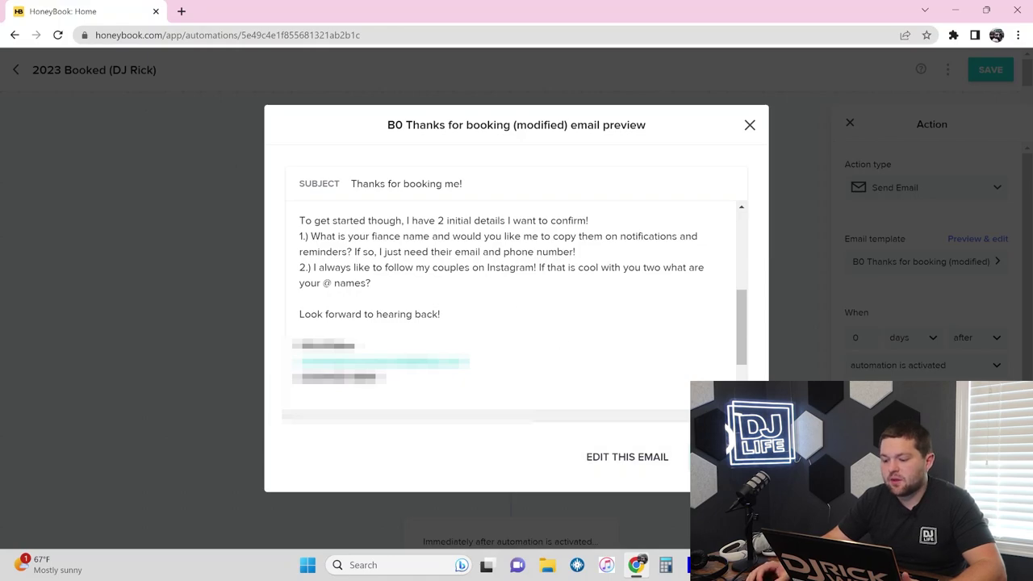
key(Escape)
Examine the workflow actions following the first email, from the projections sheet and Google calendar tasks through the Instagram follow tasks.
scroll(577, 356, down, 2)
scroll(490, 249, up, 1)
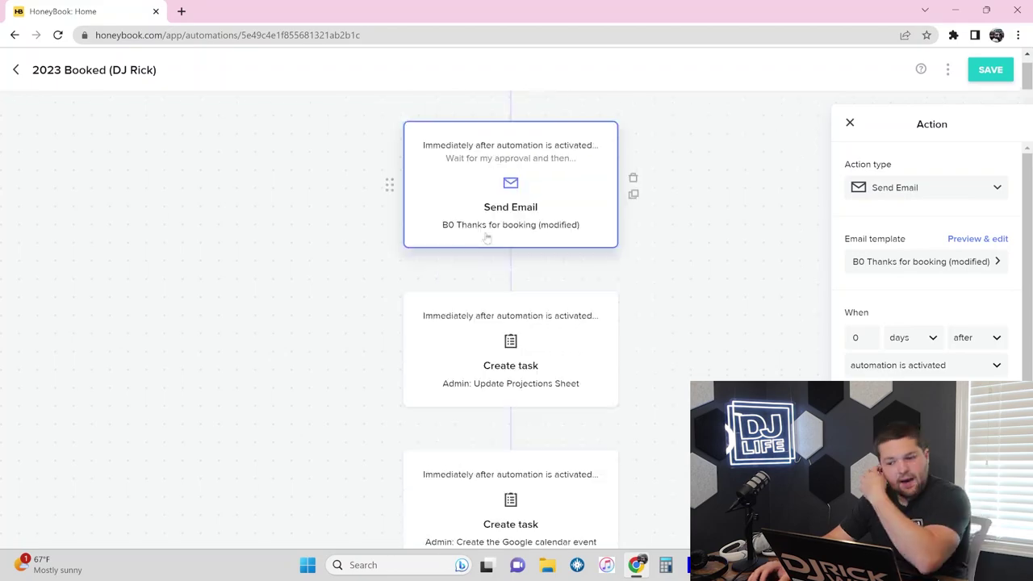
scroll(473, 211, down, 1)
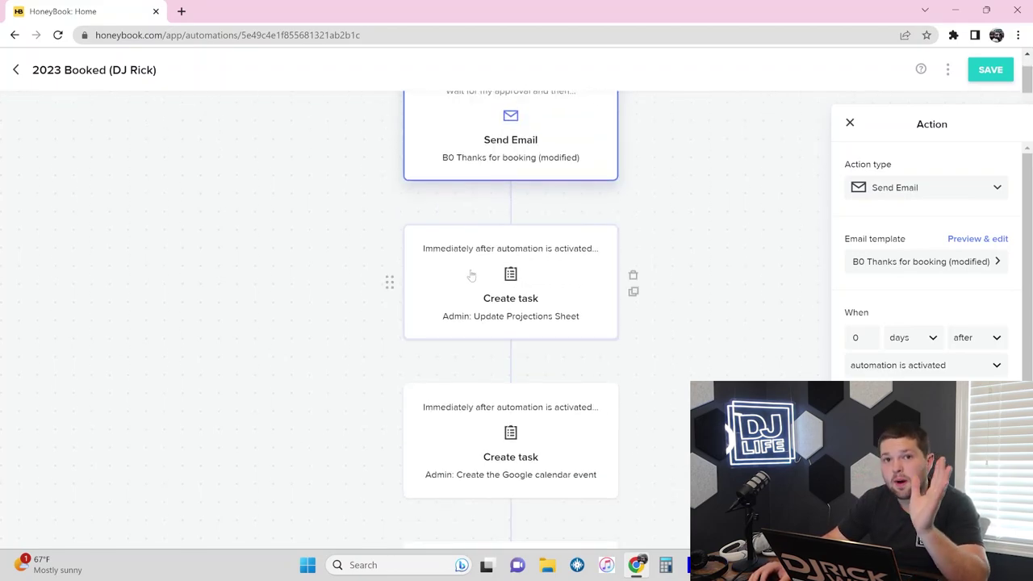
scroll(473, 276, up, 2)
scroll(517, 271, down, 3)
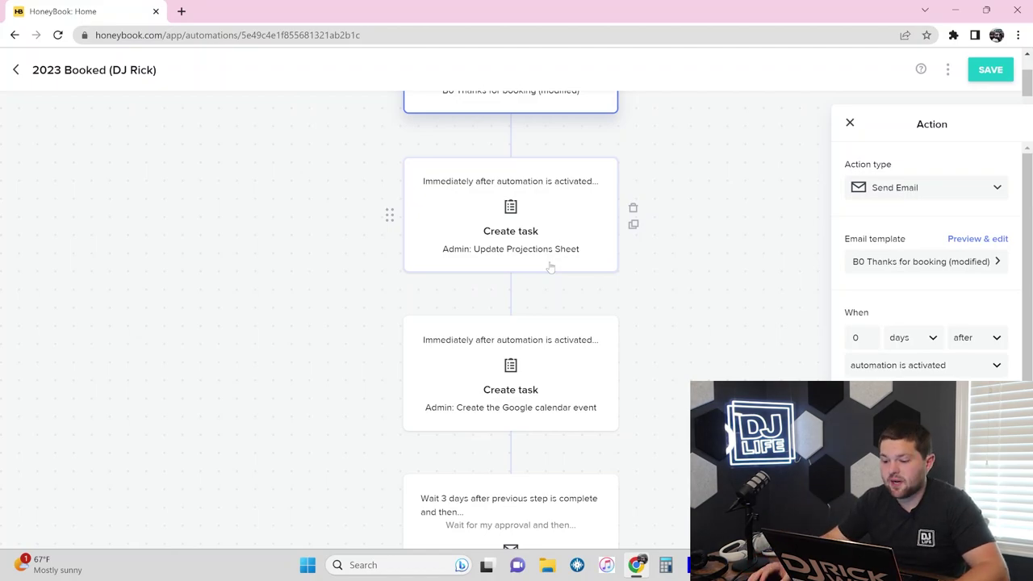
scroll(552, 267, down, 1)
scroll(555, 261, down, 1)
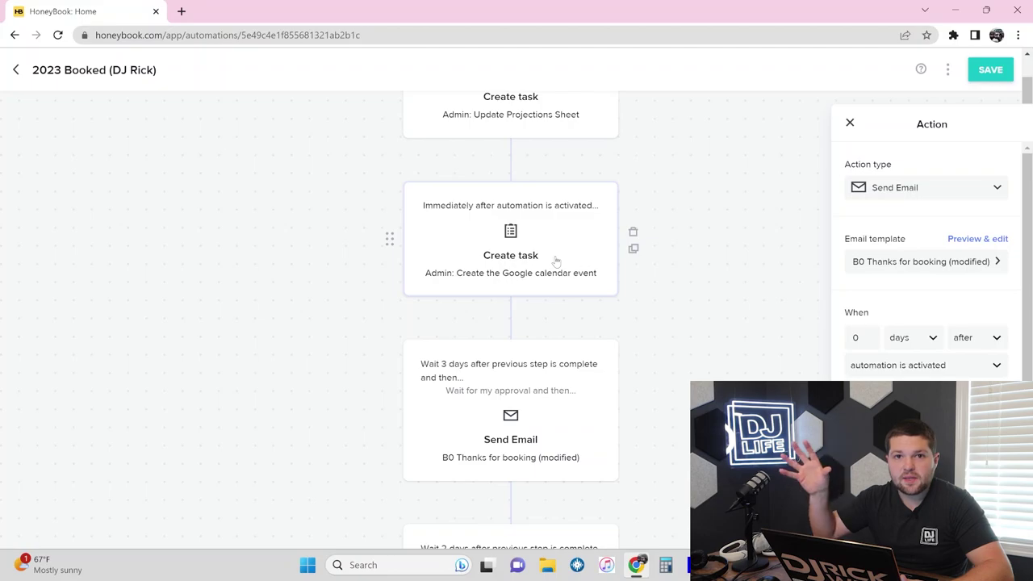
scroll(556, 261, down, 5)
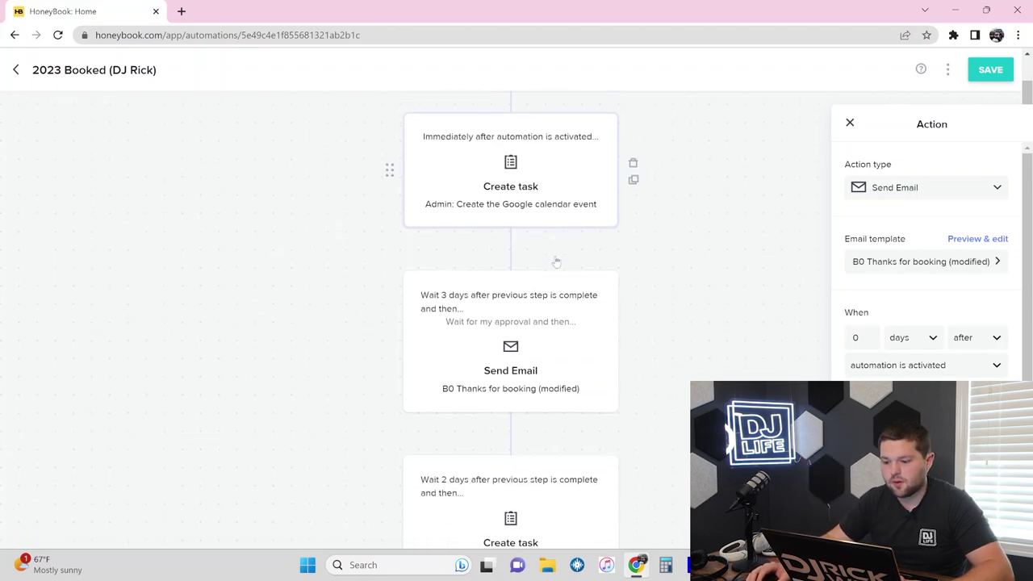
scroll(530, 331, down, 1)
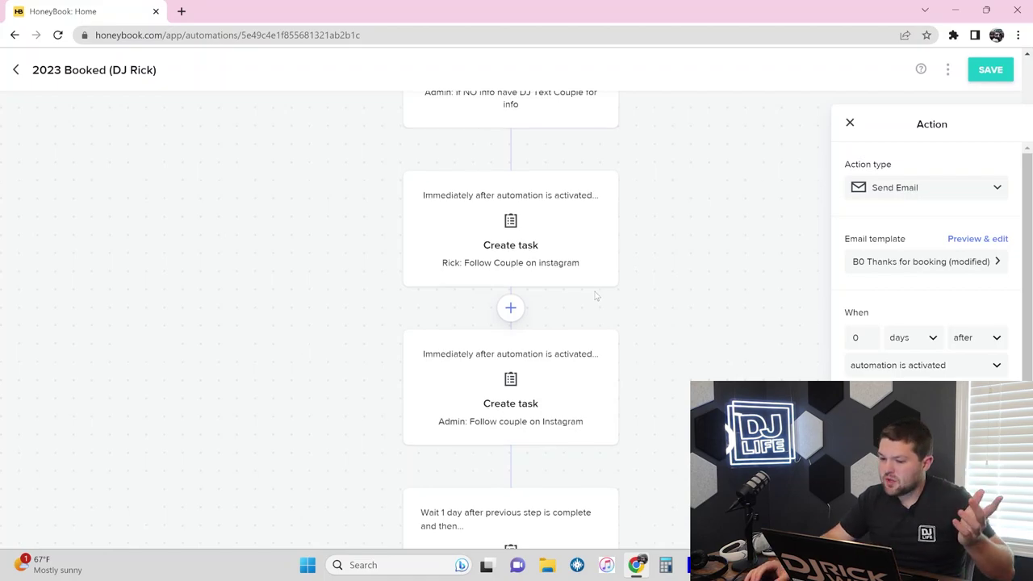
scroll(596, 296, up, 3)
scroll(596, 296, up, 2)
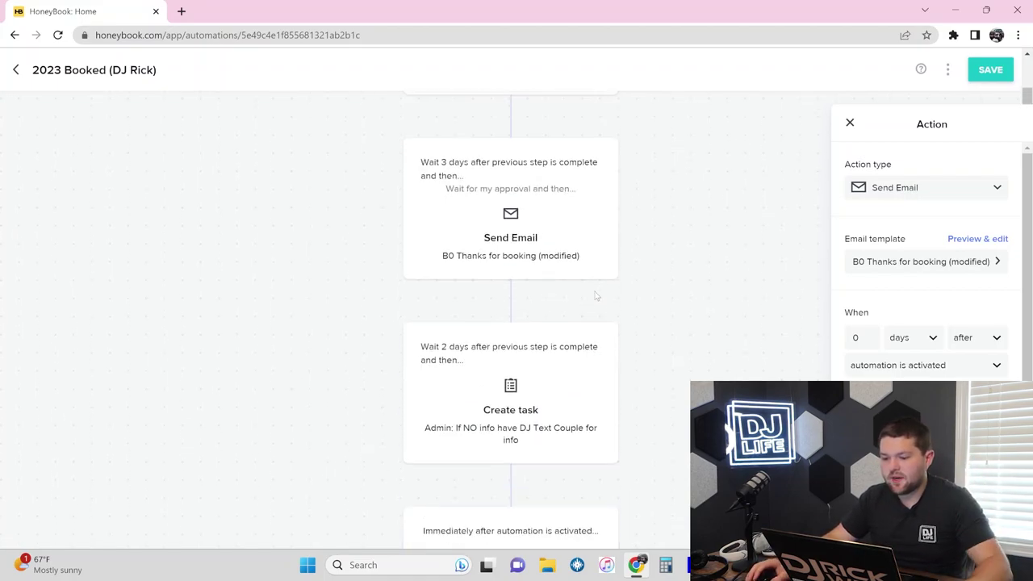
Preview the follow-up B0 Thanks for booking email that waits 3 days after the previous step, then close the preview.
click(477, 198)
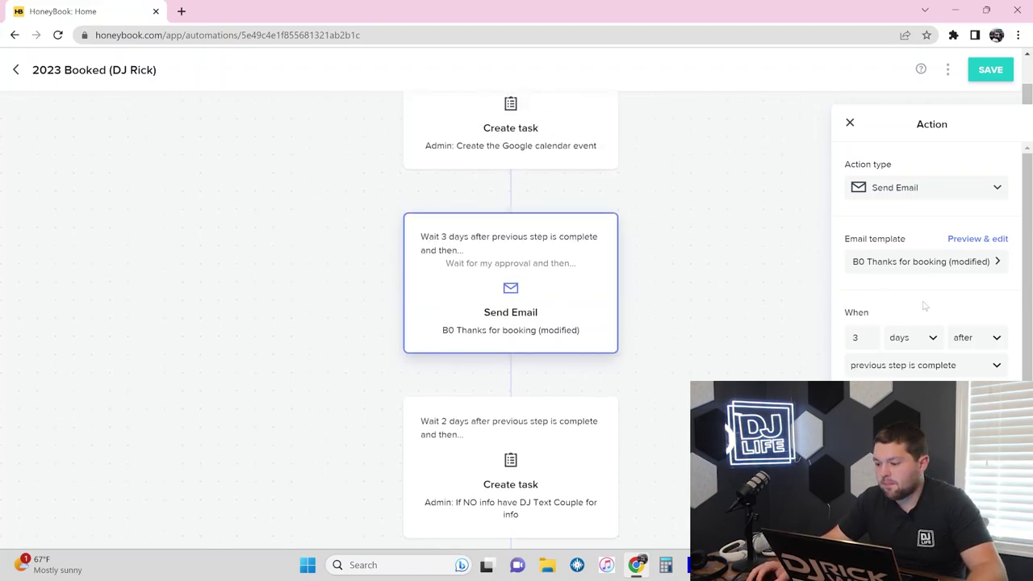
click(987, 239)
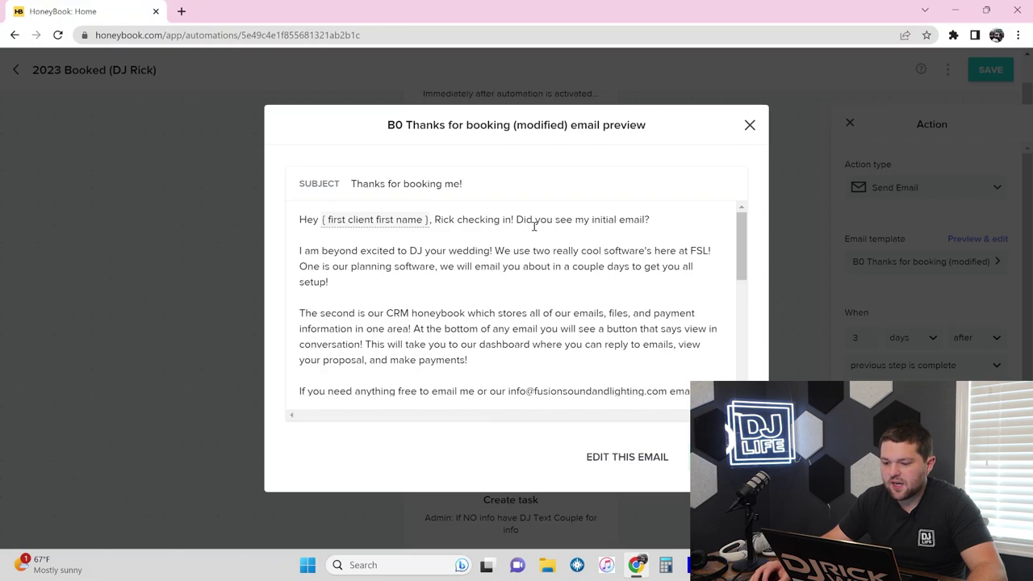
click(750, 126)
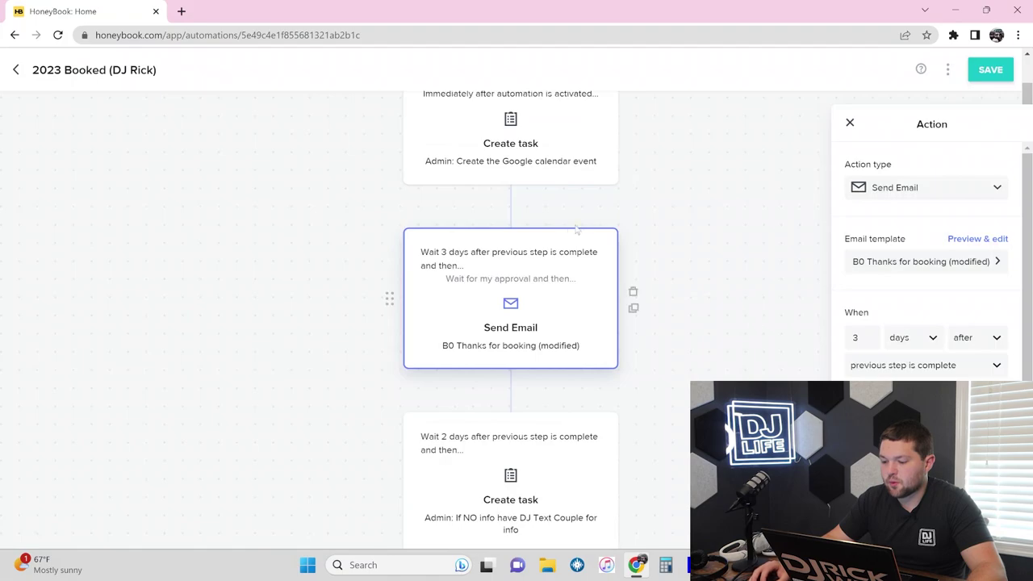
scroll(573, 248, up, 1)
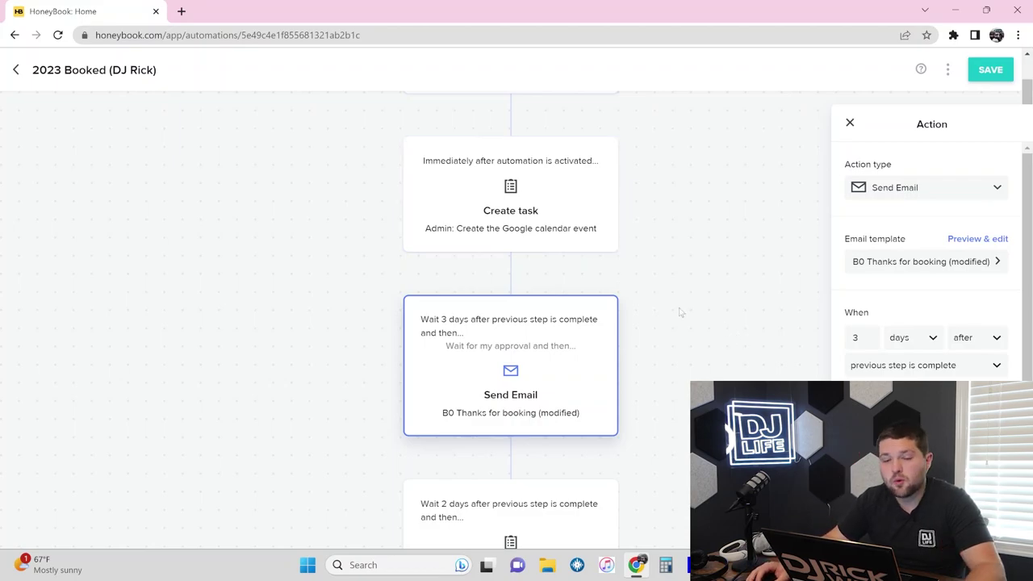
Open the task for having the DJ text the couple for missing info, and review the actions through the Vibo planning account and check-in email.
scroll(680, 313, down, 3)
click(569, 341)
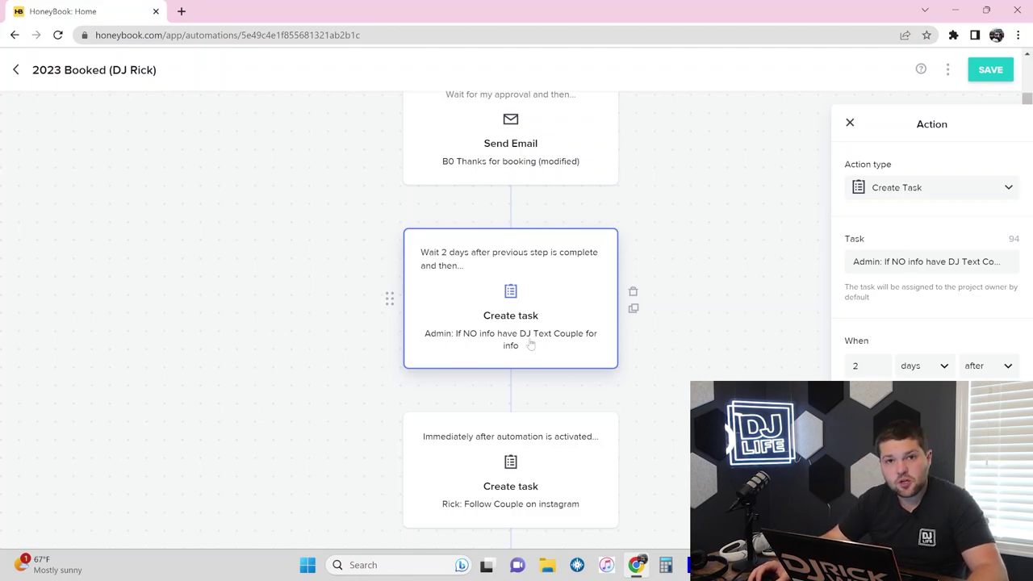
scroll(556, 277, down, 5)
scroll(553, 270, down, 1)
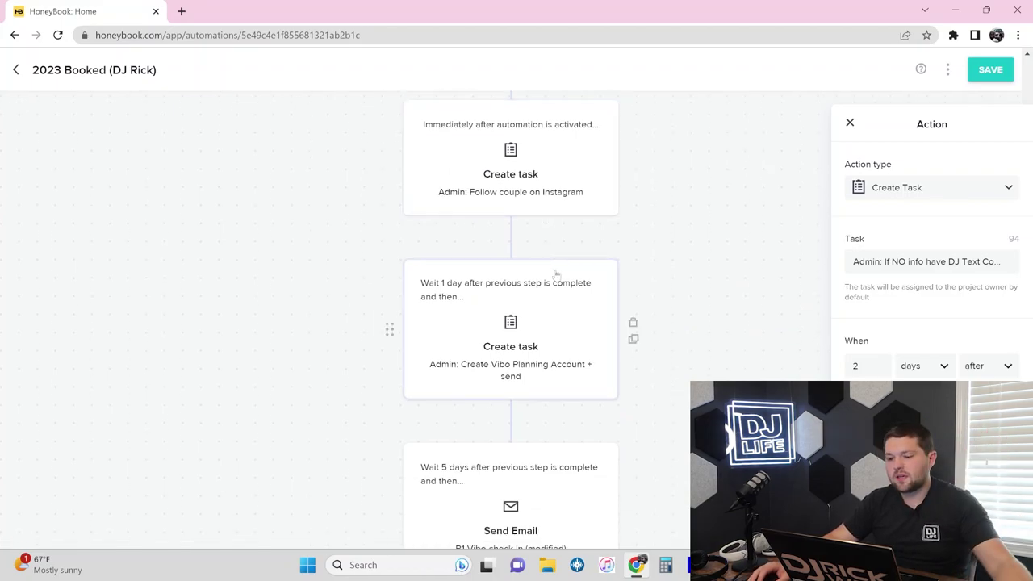
scroll(565, 283, down, 2)
scroll(577, 257, up, 1)
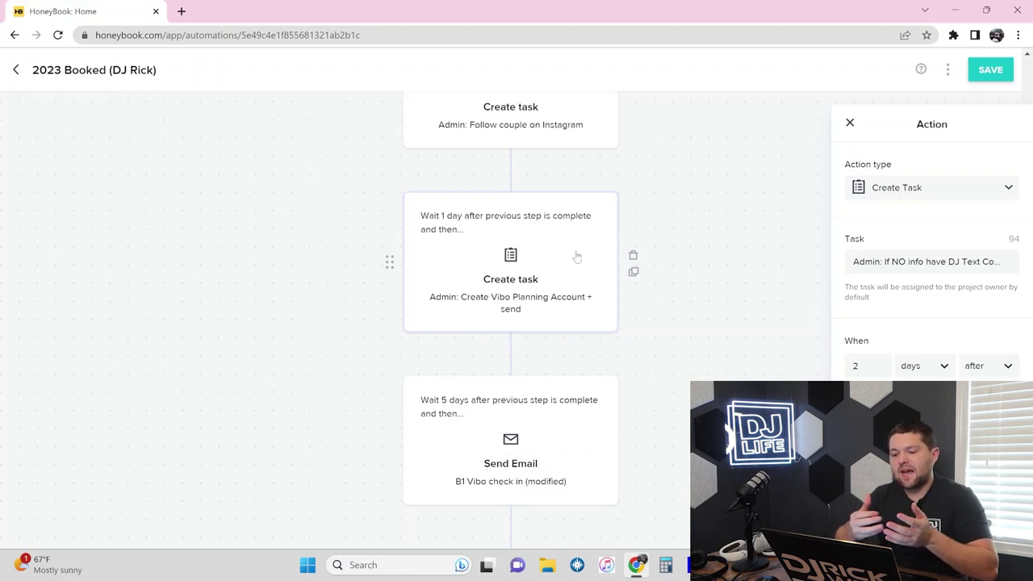
scroll(577, 257, up, 3)
scroll(577, 256, down, 2)
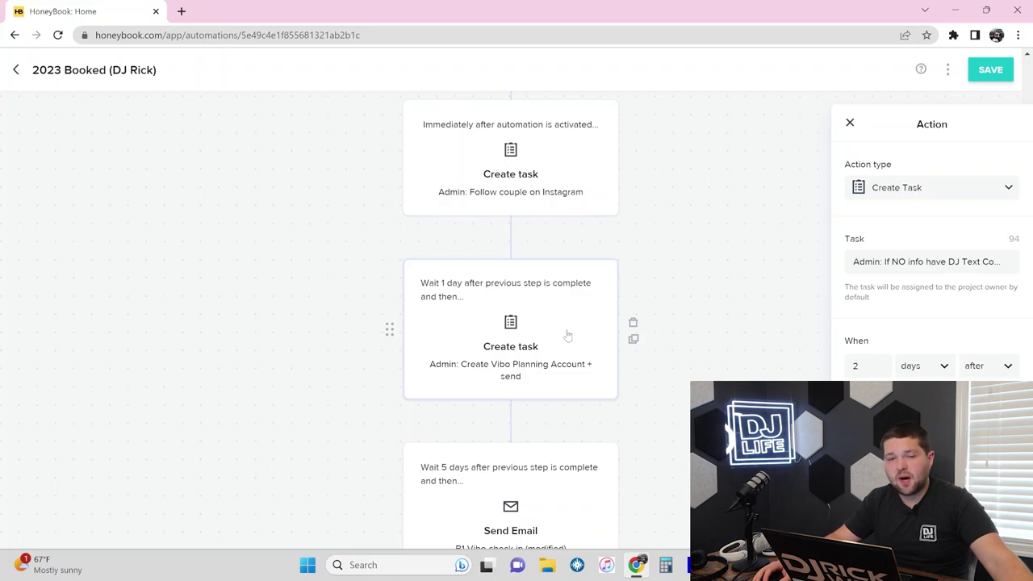
Examine the workflow actions from the Vibo check in email through the social media and Spotify emails to the 40-day app download task.
scroll(568, 335, down, 2)
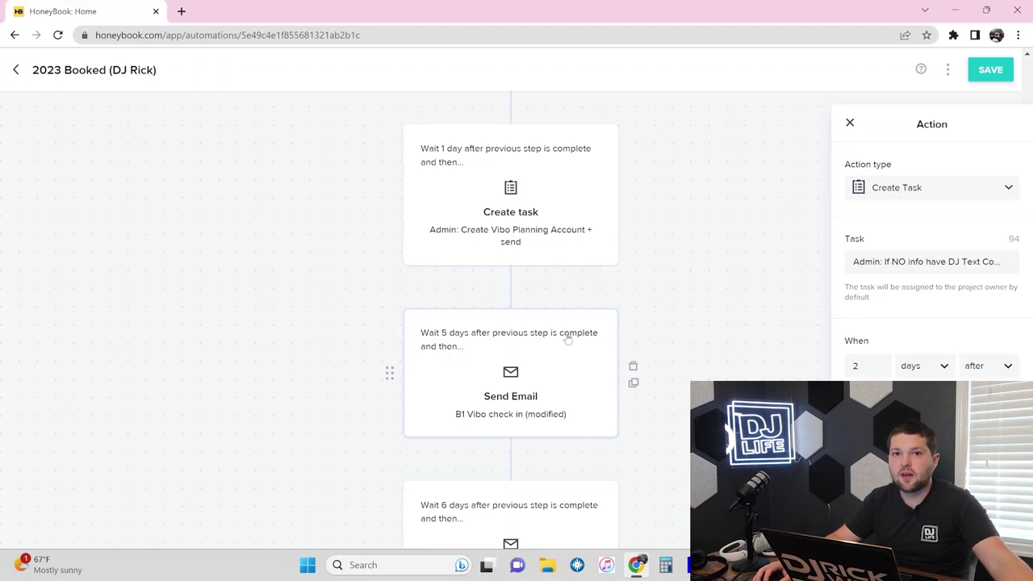
scroll(568, 337, down, 1)
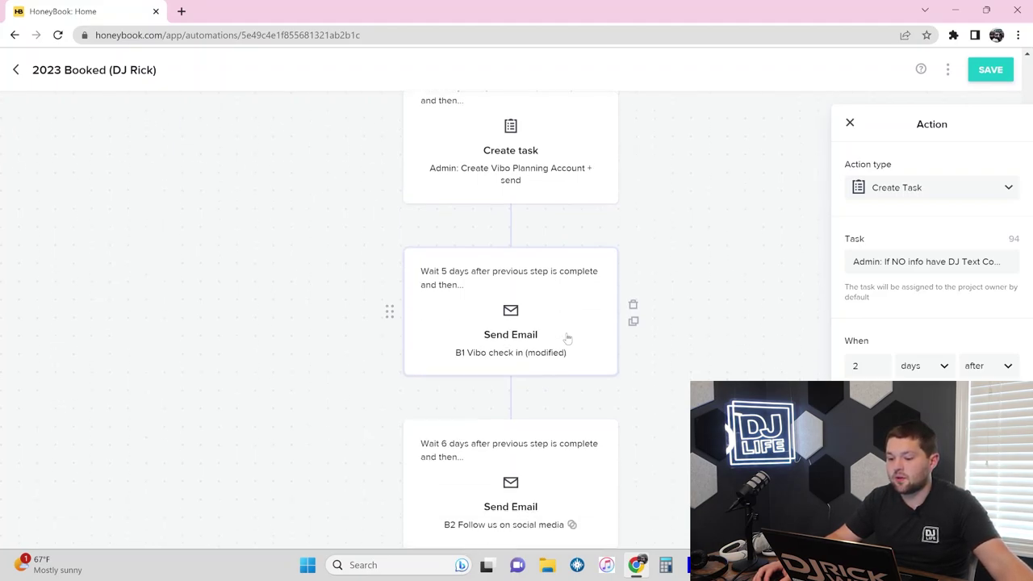
scroll(638, 242, down, 1)
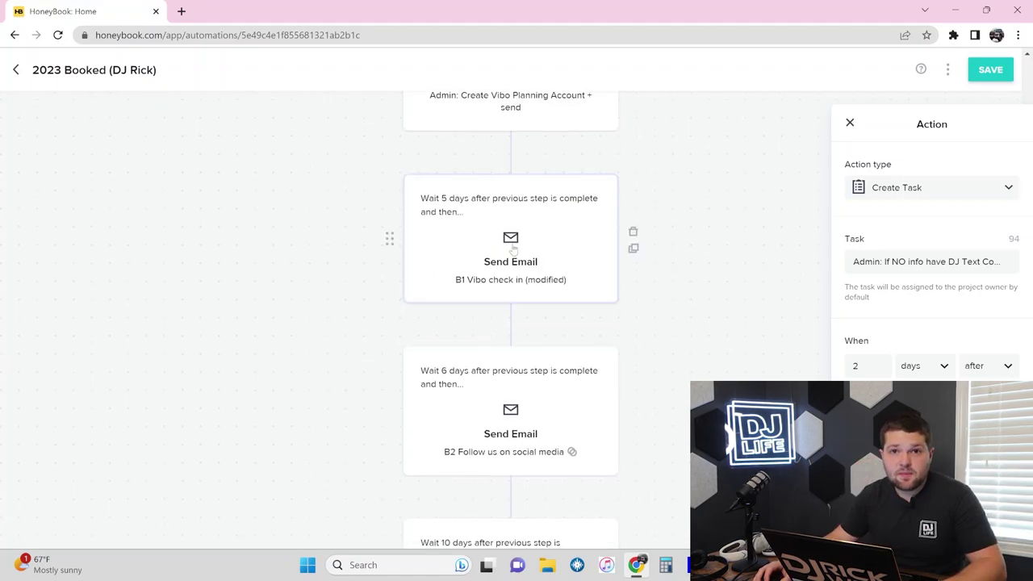
scroll(517, 240, down, 1)
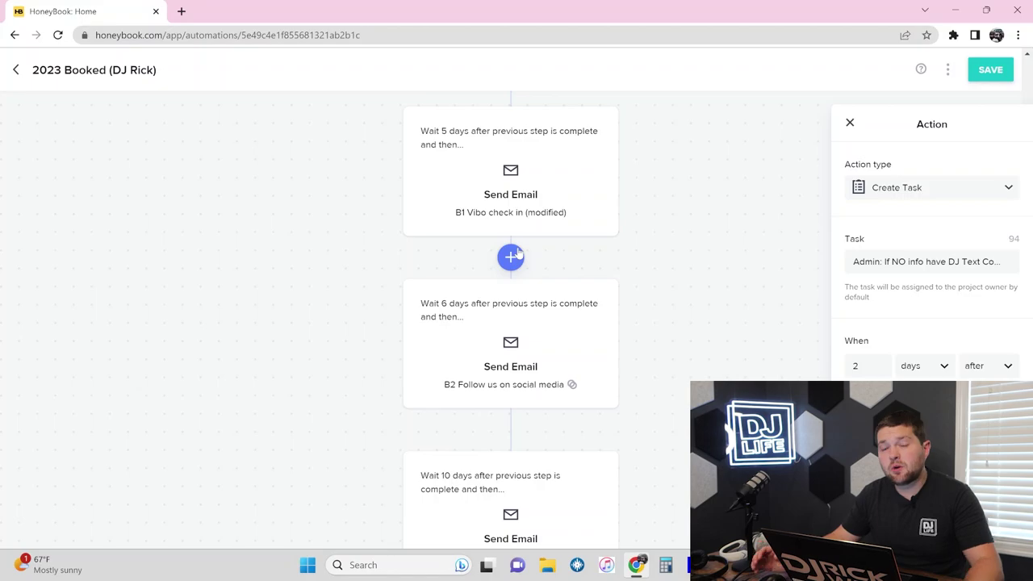
scroll(517, 255, down, 2)
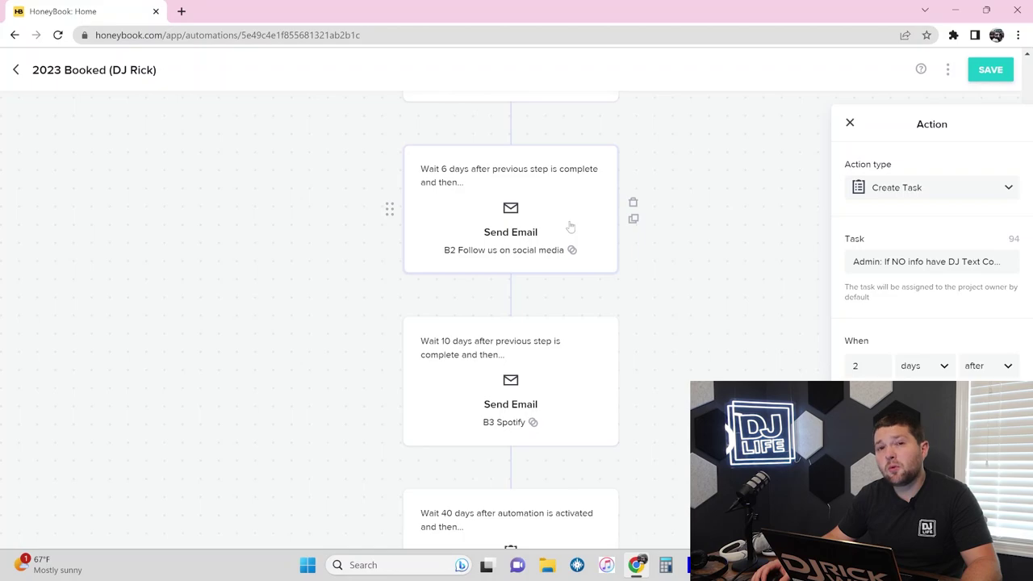
scroll(561, 250, down, 2)
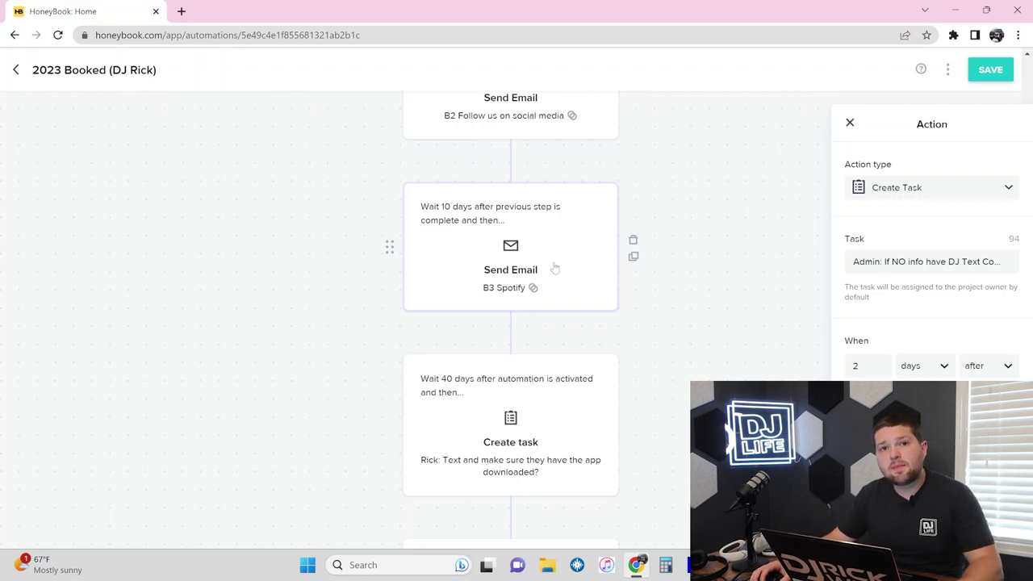
scroll(555, 268, down, 3)
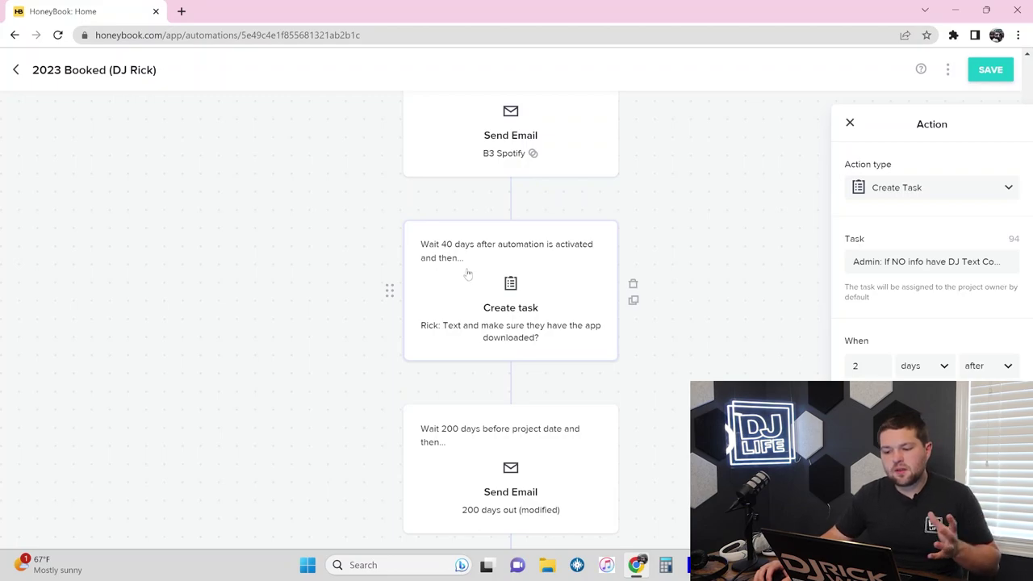
scroll(466, 275, up, 3)
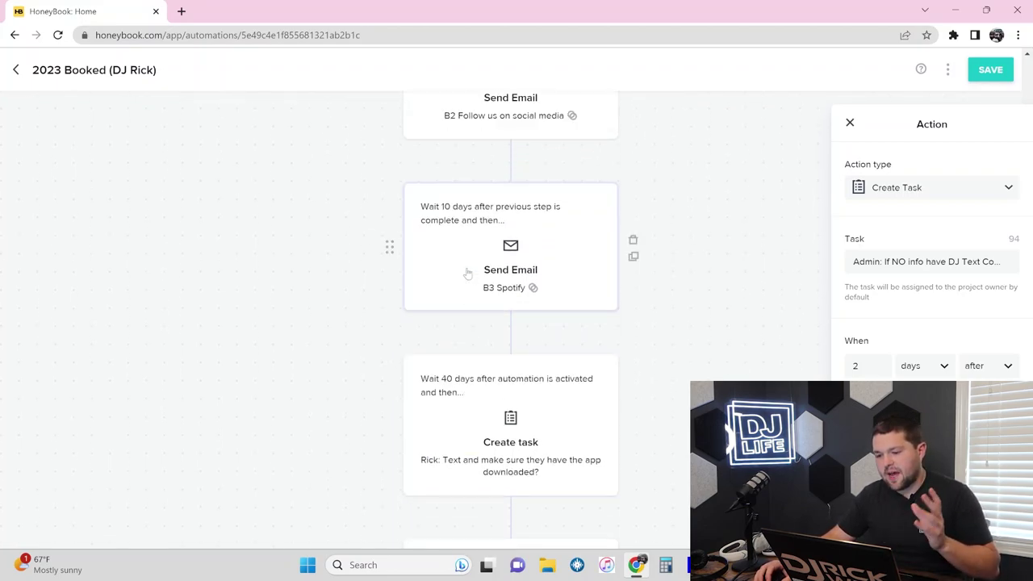
scroll(467, 258, down, 4)
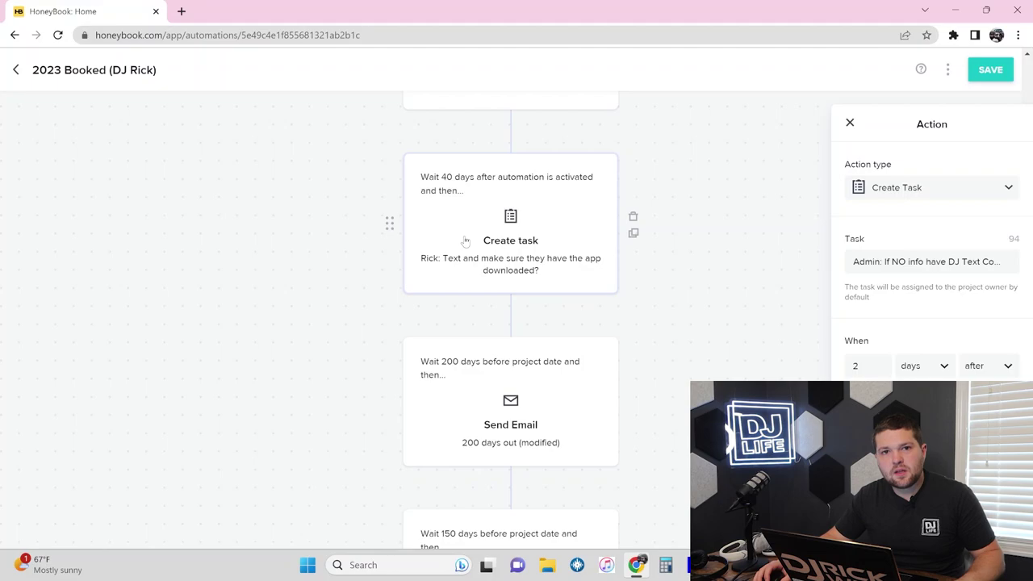
scroll(464, 238, down, 1)
scroll(465, 237, up, 1)
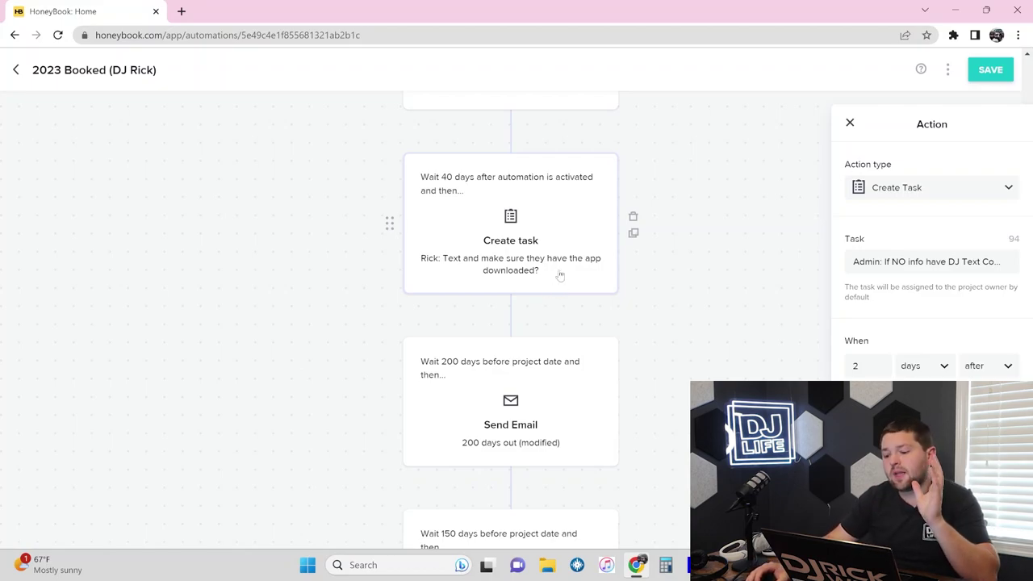
scroll(559, 281, up, 1)
Preview the 200 days out (modified) email scheduled 200 days before the project date, then close the preview.
scroll(560, 276, down, 4)
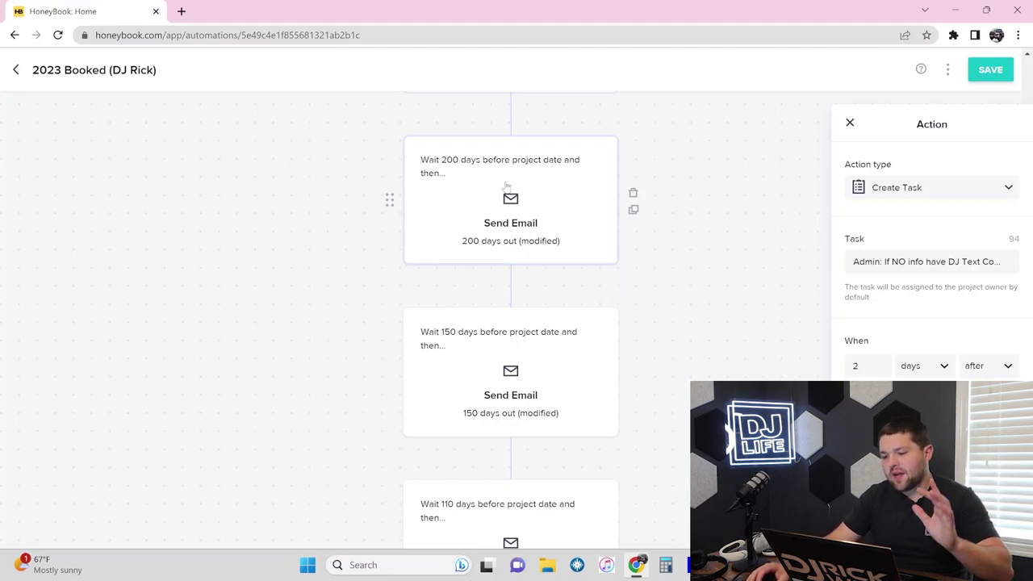
scroll(502, 182, down, 1)
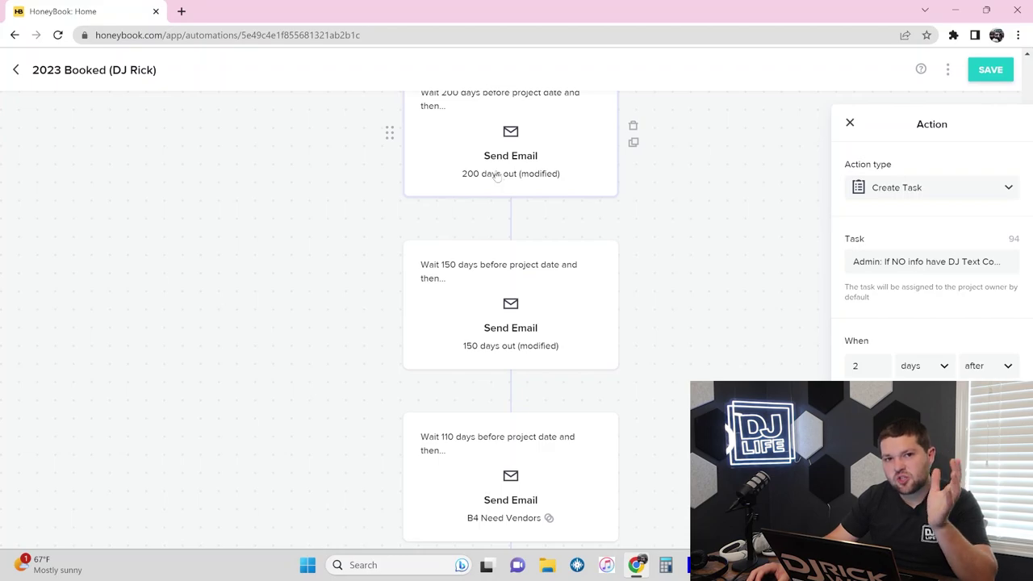
scroll(498, 177, up, 1)
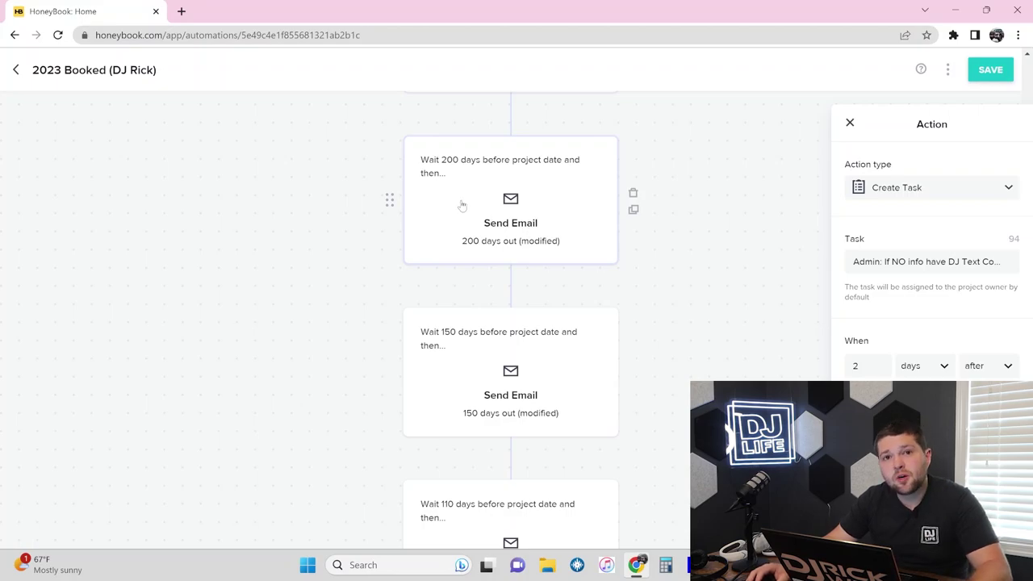
click(462, 205)
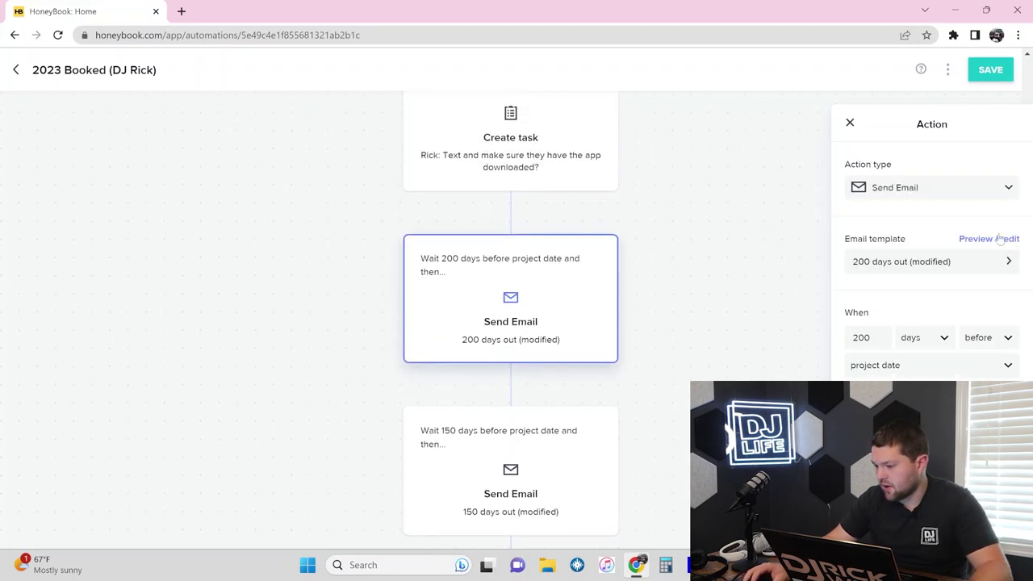
click(1013, 239)
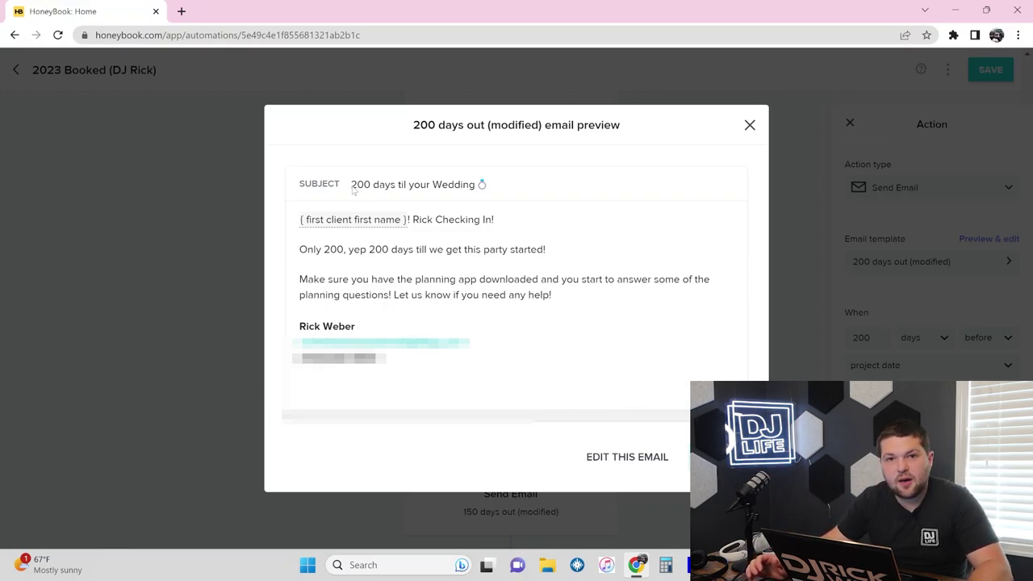
key(Escape)
Open the 150 days out (modified) email action and review its timing before the project date.
scroll(491, 313, down, 2)
click(490, 312)
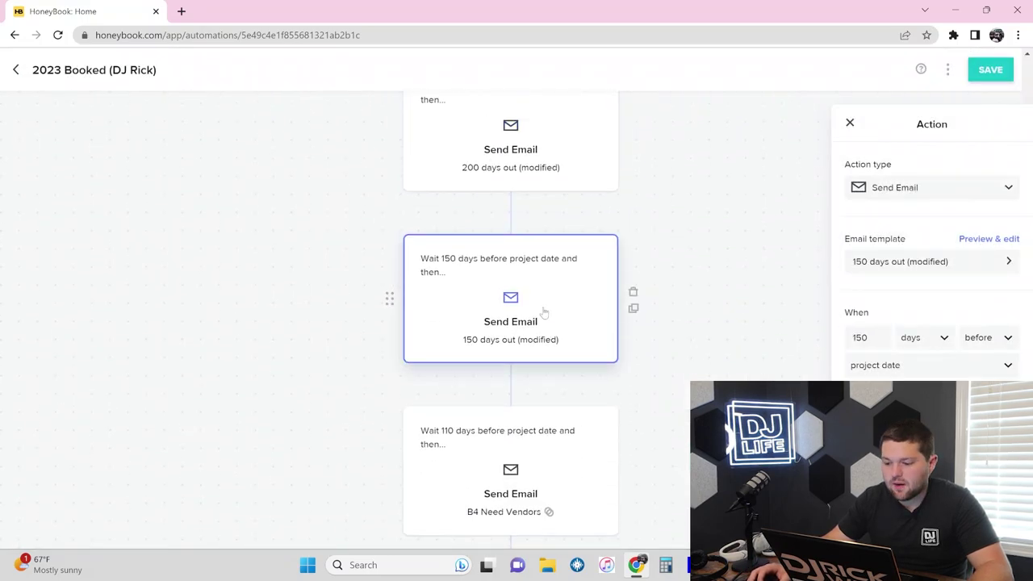
scroll(511, 295, down, 1)
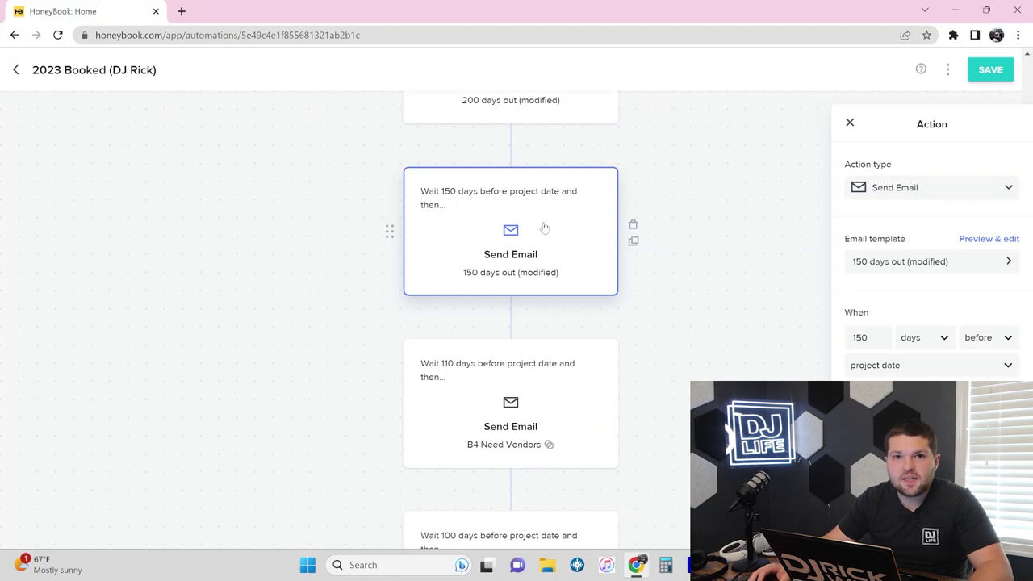
scroll(545, 229, down, 3)
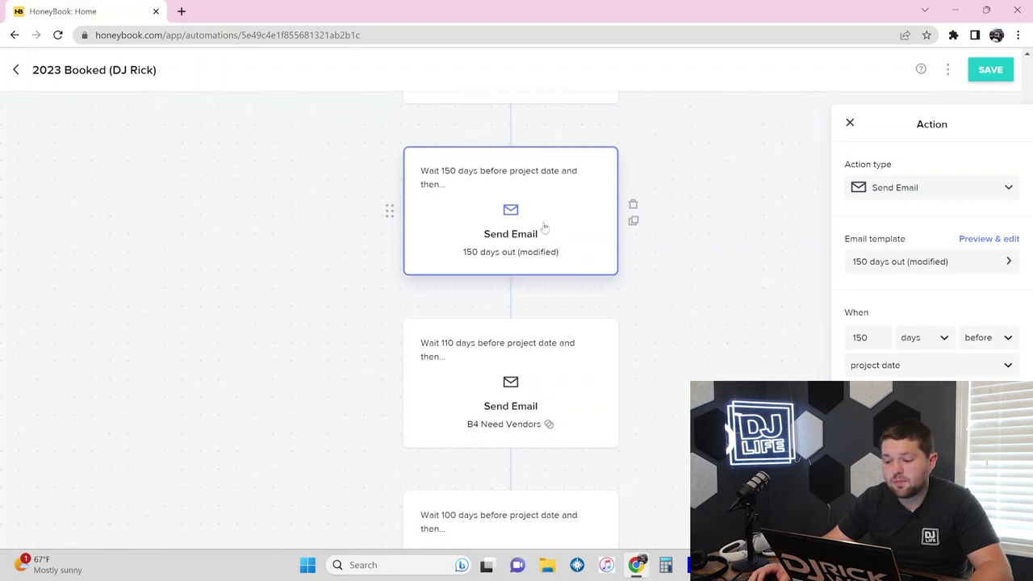
Preview the B4 Need Vendors email scheduled 110 days before the project date, read it through to the signature, and close the preview.
click(544, 206)
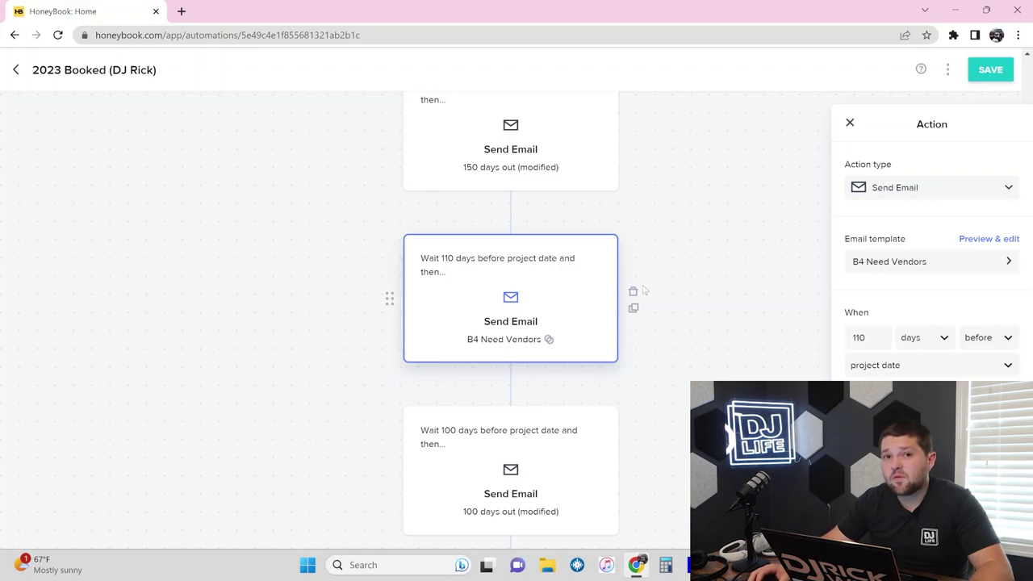
click(992, 237)
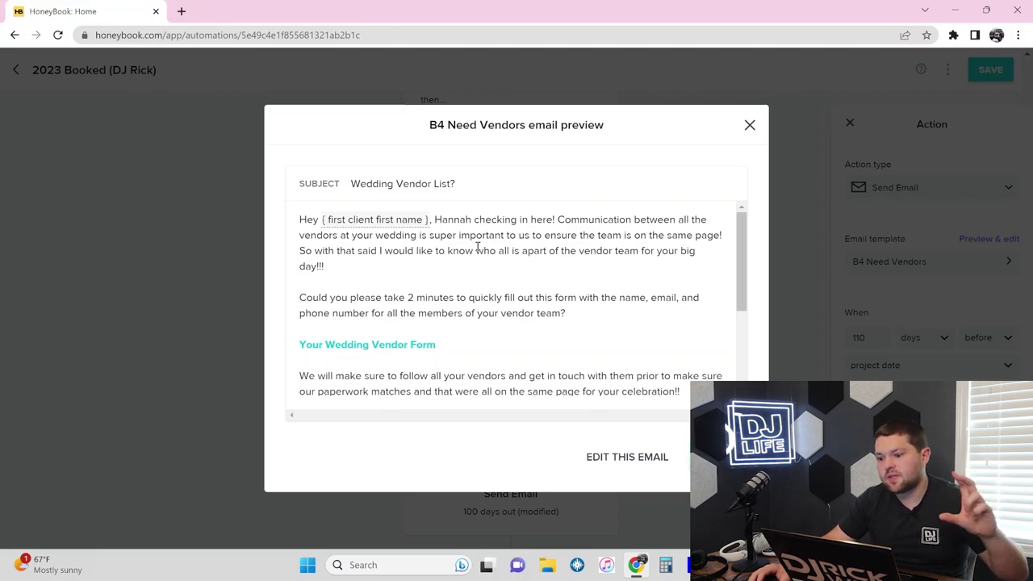
scroll(481, 269, down, 2)
scroll(482, 269, up, 2)
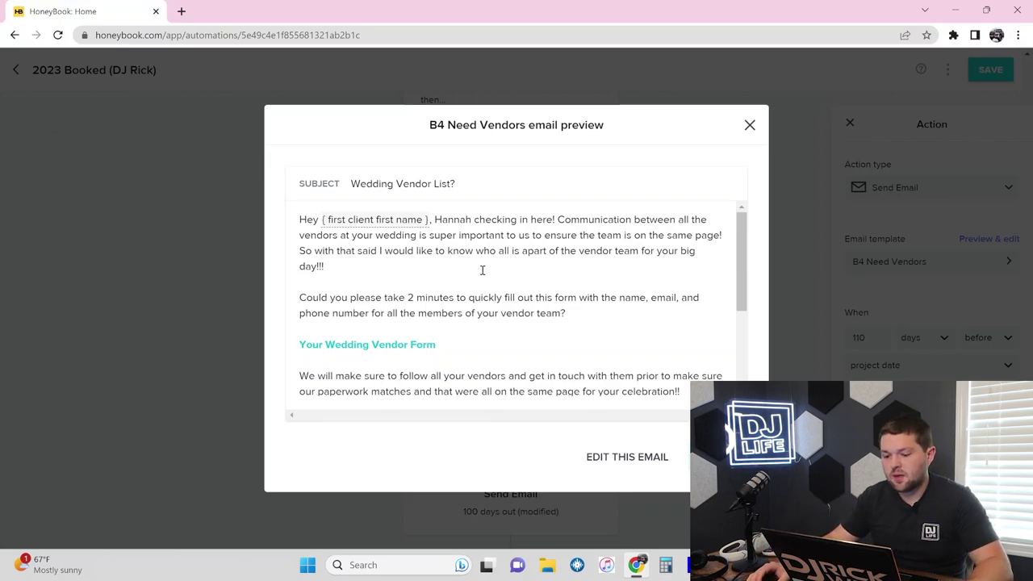
scroll(478, 271, down, 2)
scroll(477, 270, up, 2)
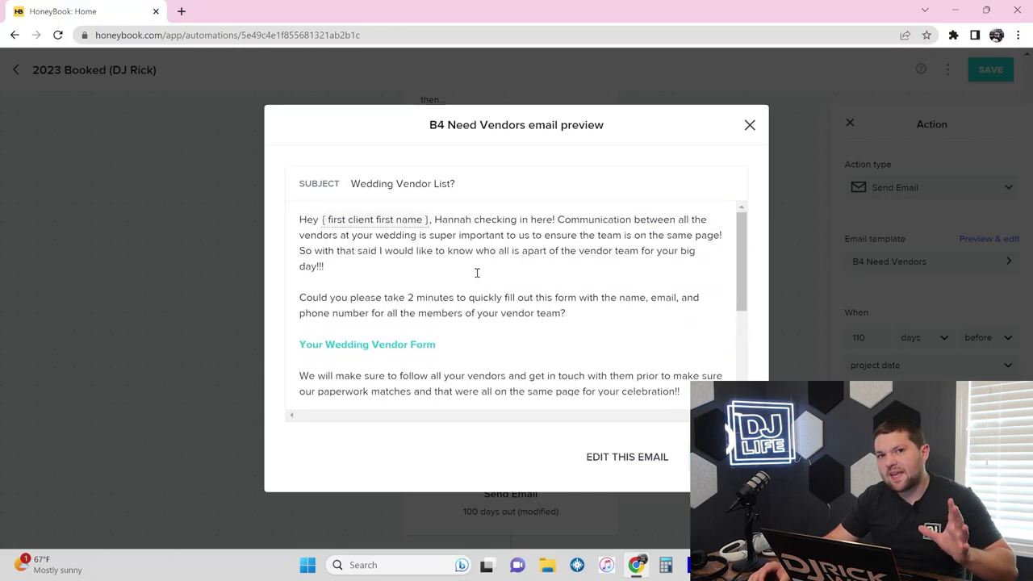
scroll(477, 272, down, 2)
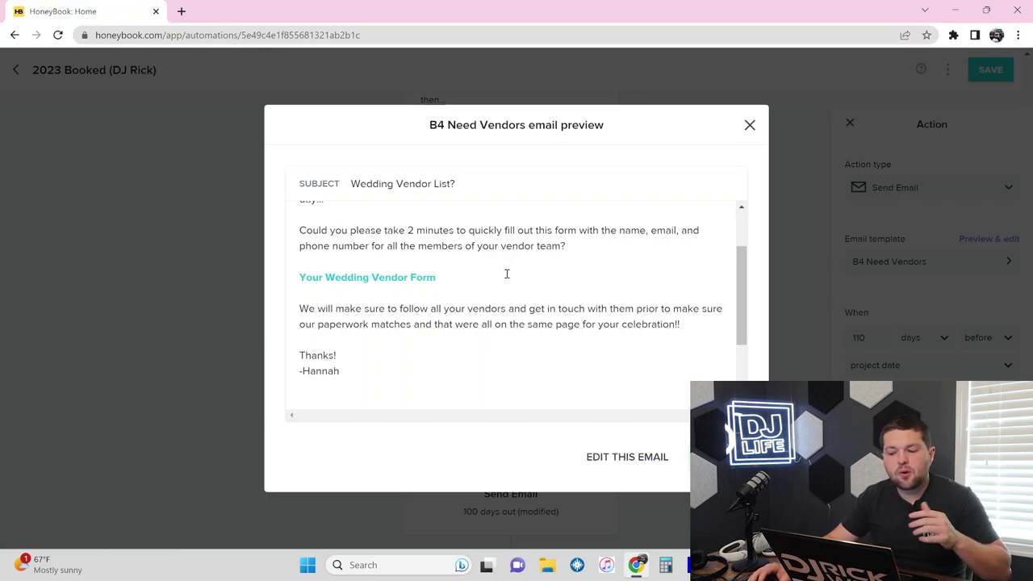
scroll(404, 217, down, 2)
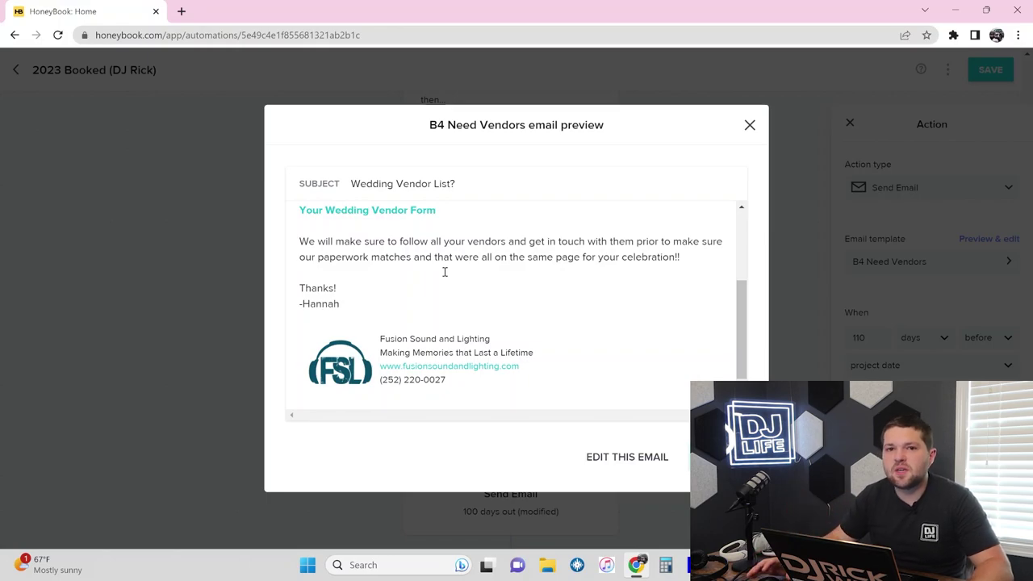
click(750, 126)
Review the 100 days out email action and open the 80-day task for texting the client about adding or verifying enhancements.
scroll(505, 315, down, 1)
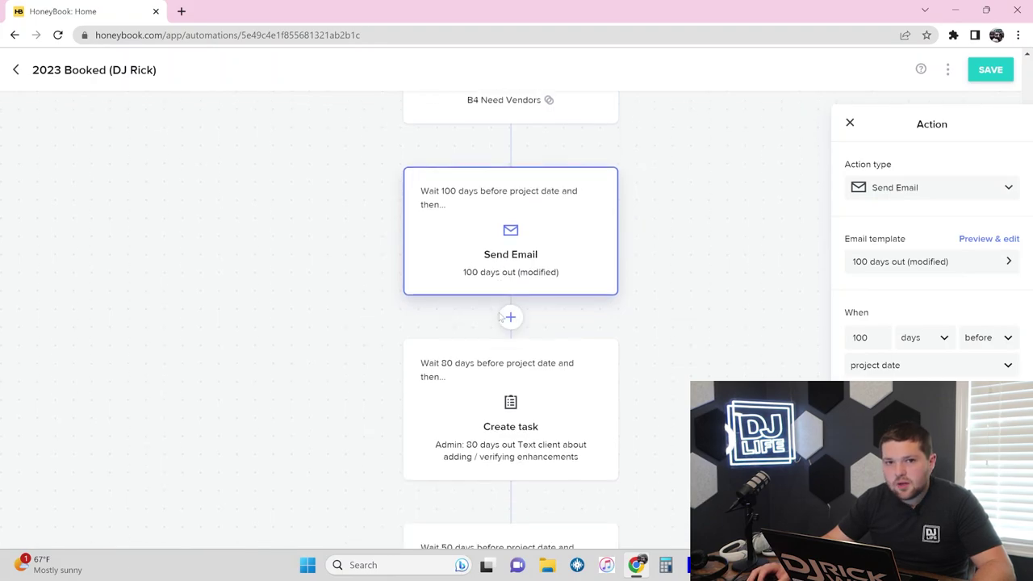
scroll(470, 266, down, 3)
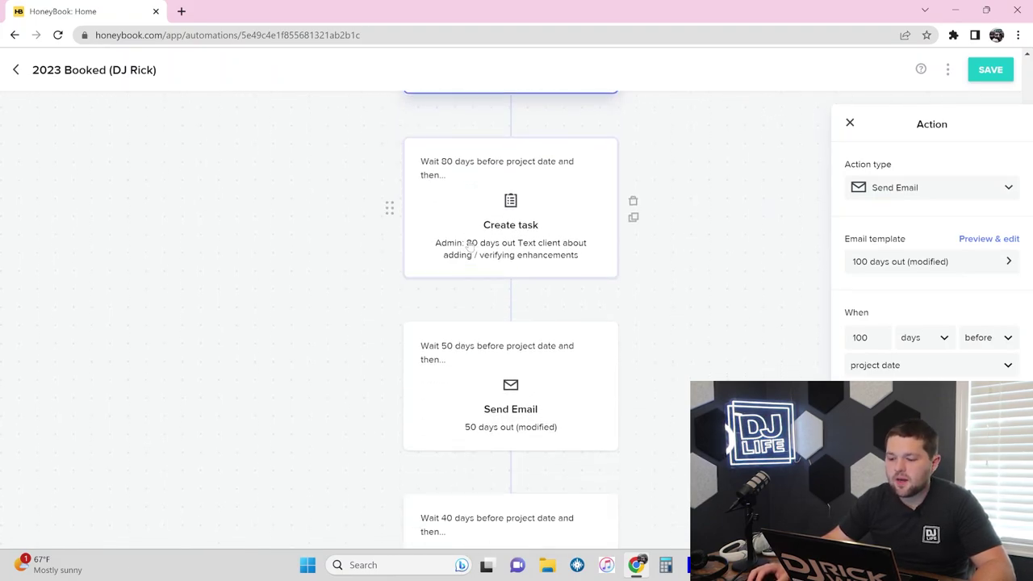
click(463, 236)
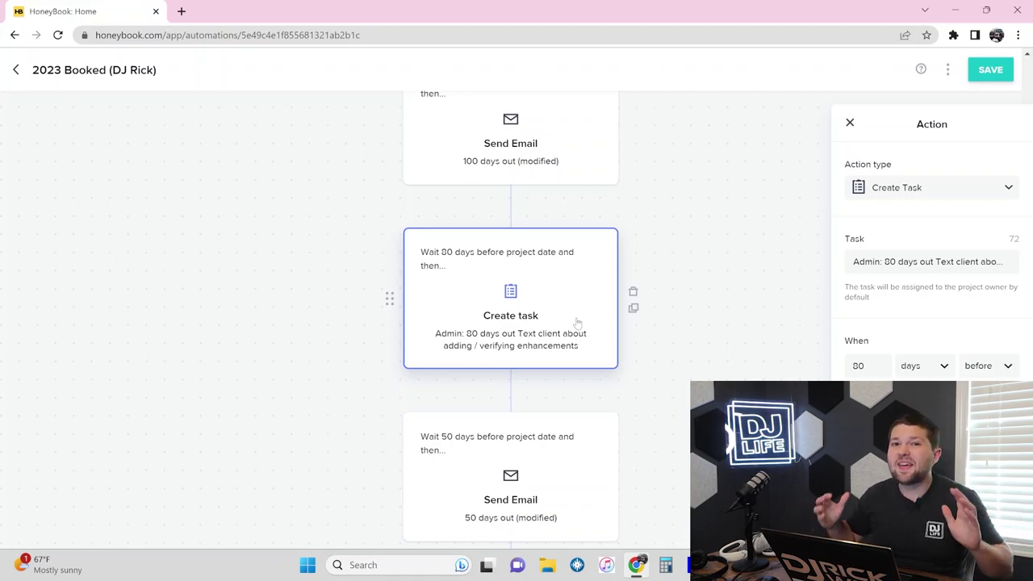
scroll(533, 314, down, 1)
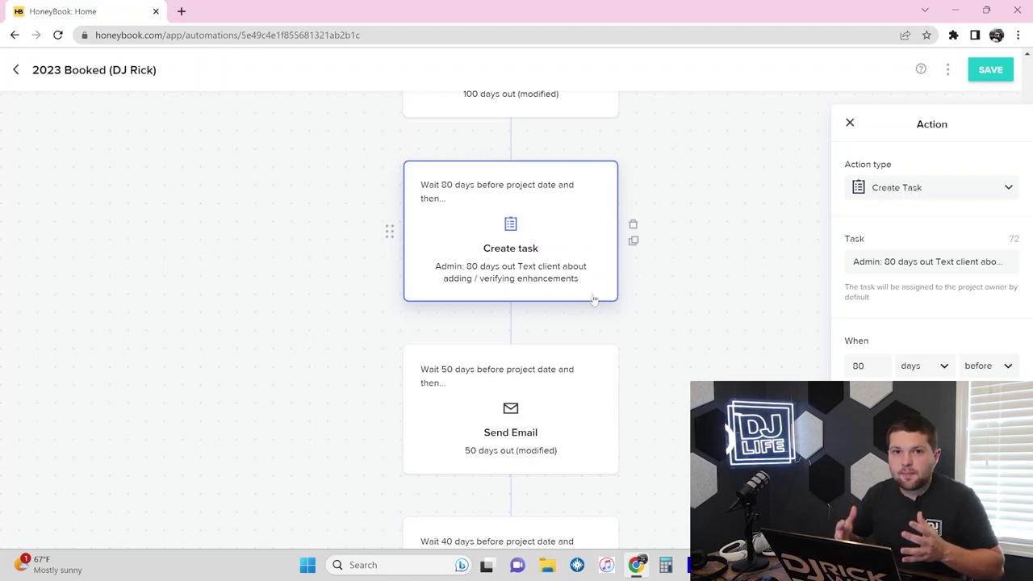
scroll(539, 256, down, 1)
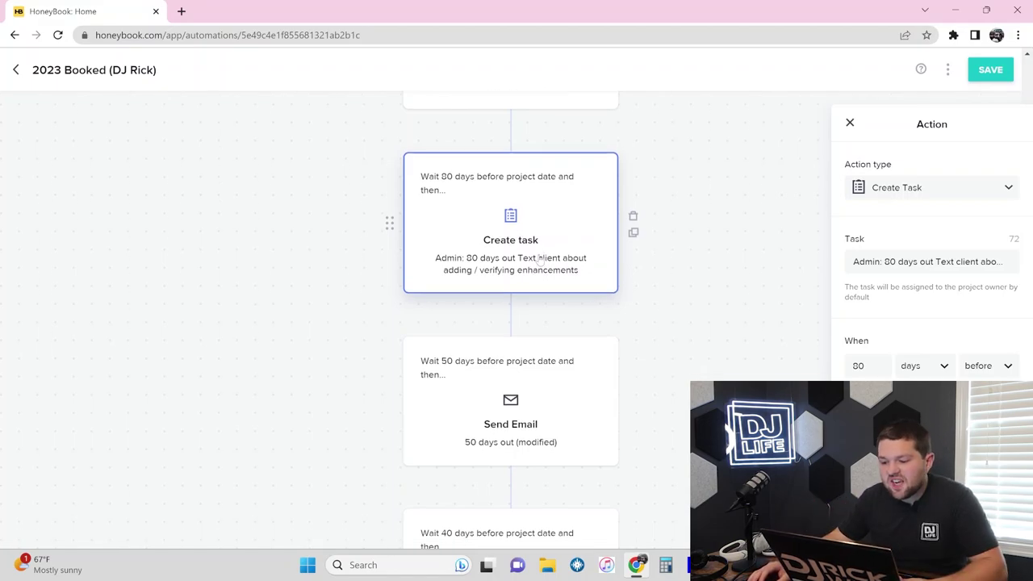
scroll(539, 257, down, 1)
scroll(592, 343, down, 1)
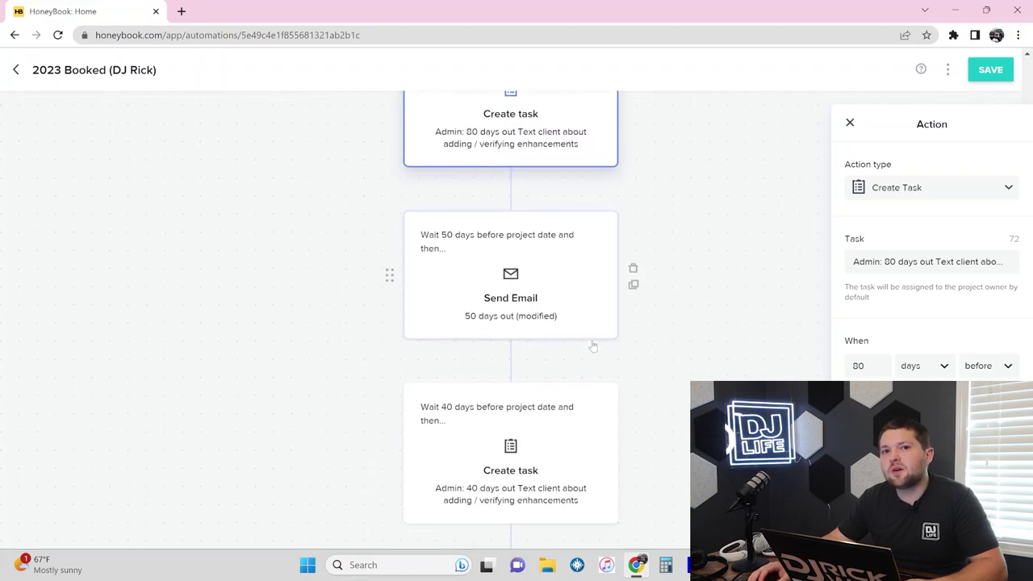
Preview the 50 days out (modified) email scheduled 50 days before the project date and read it through to the signature.
click(557, 292)
drag(557, 293, 557, 254)
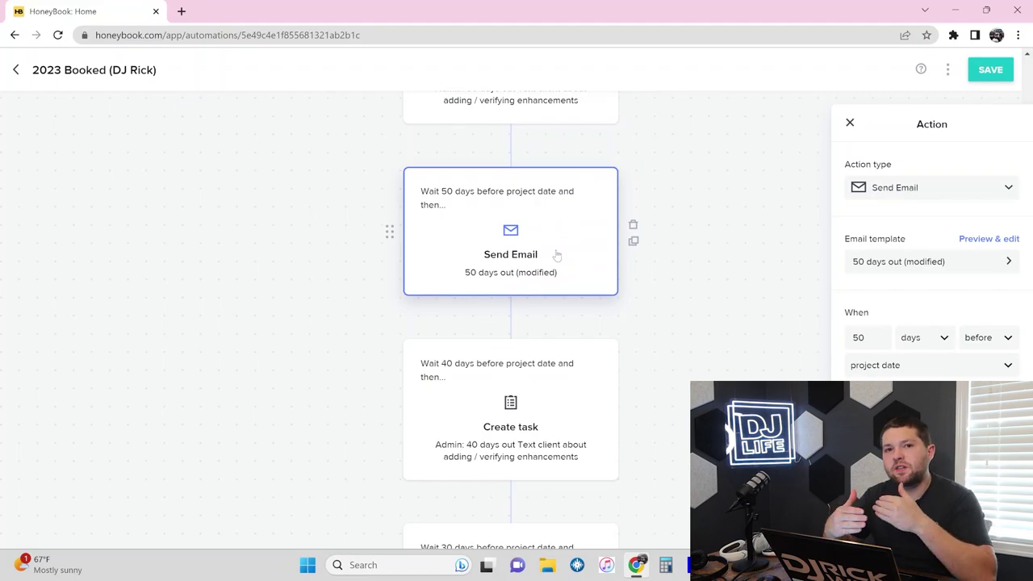
double_click(555, 257)
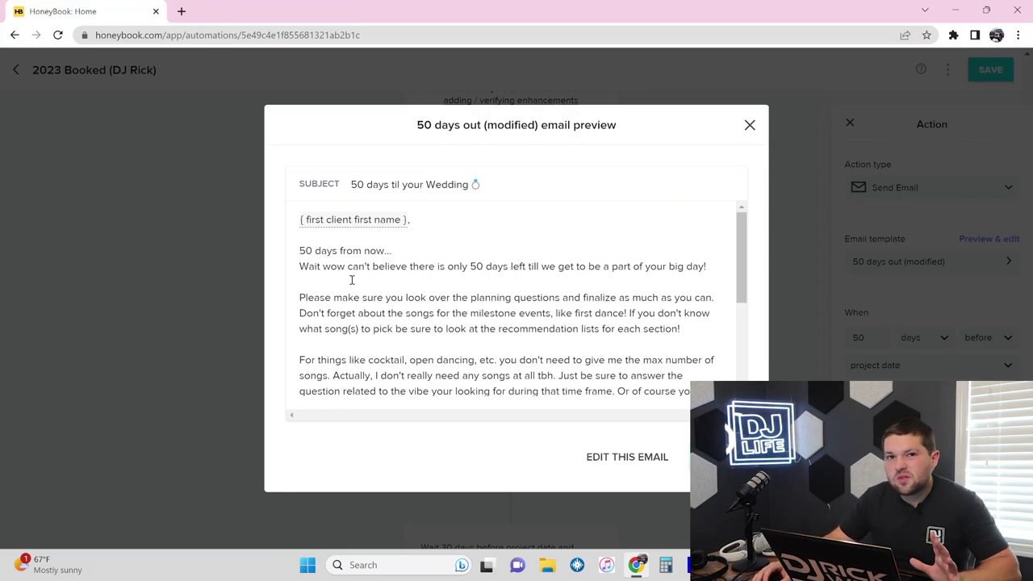
scroll(358, 286, down, 1)
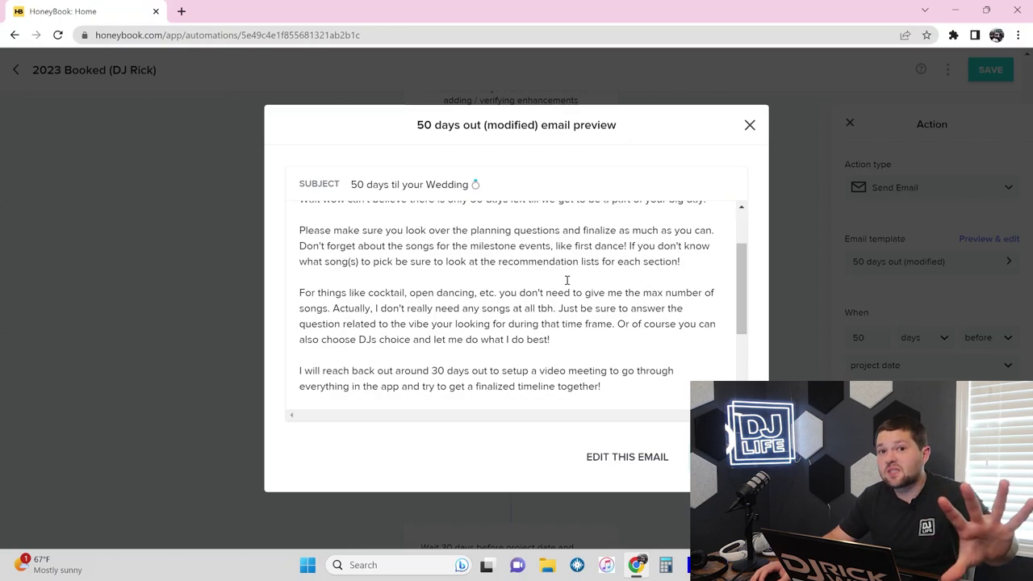
scroll(565, 281, down, 2)
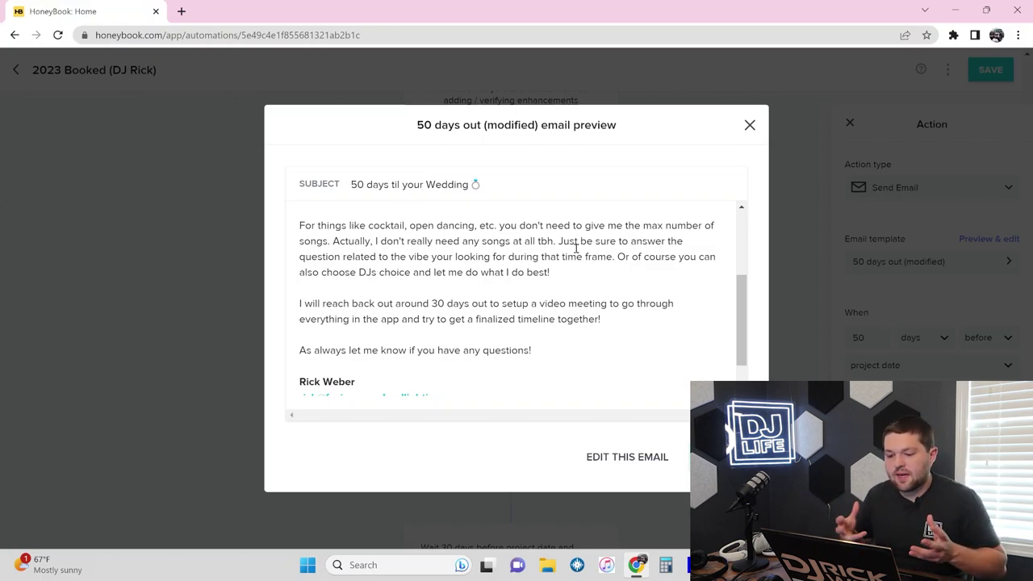
scroll(345, 250, down, 1)
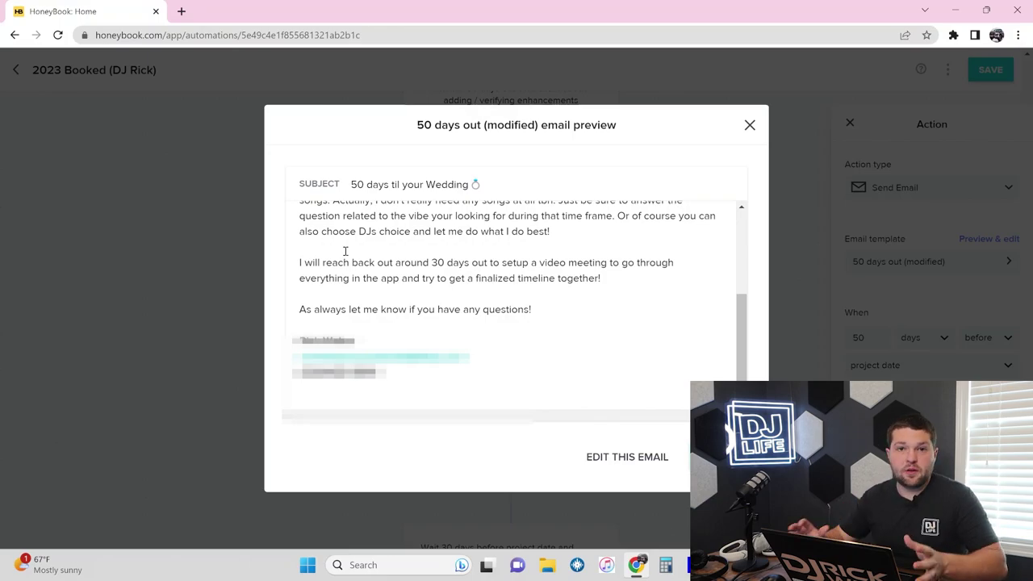
Close the 50 days out email preview and open the 40-day admin task for texting the client about enhancements.
key(Escape)
scroll(687, 318, up, 1)
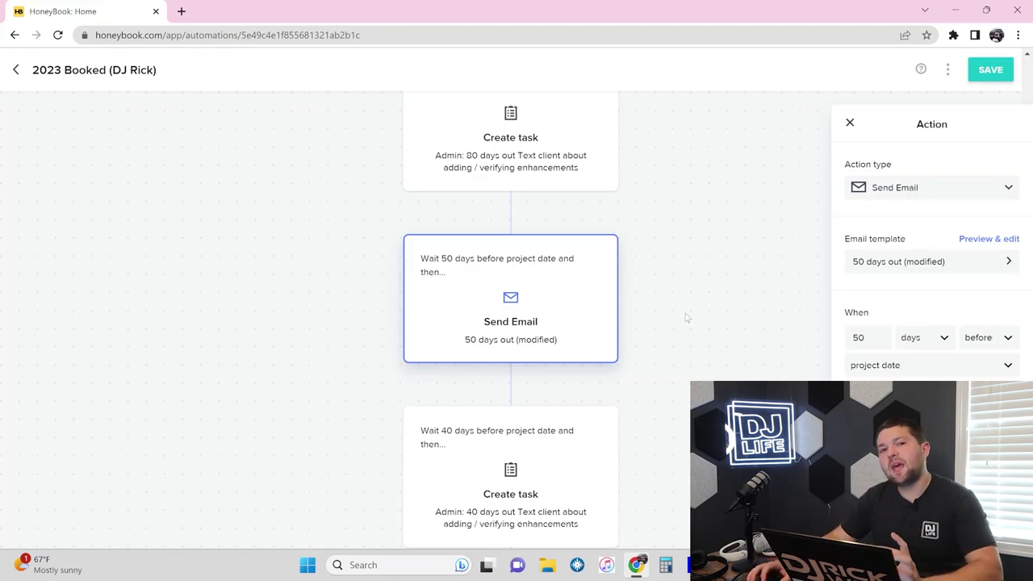
scroll(686, 318, down, 1)
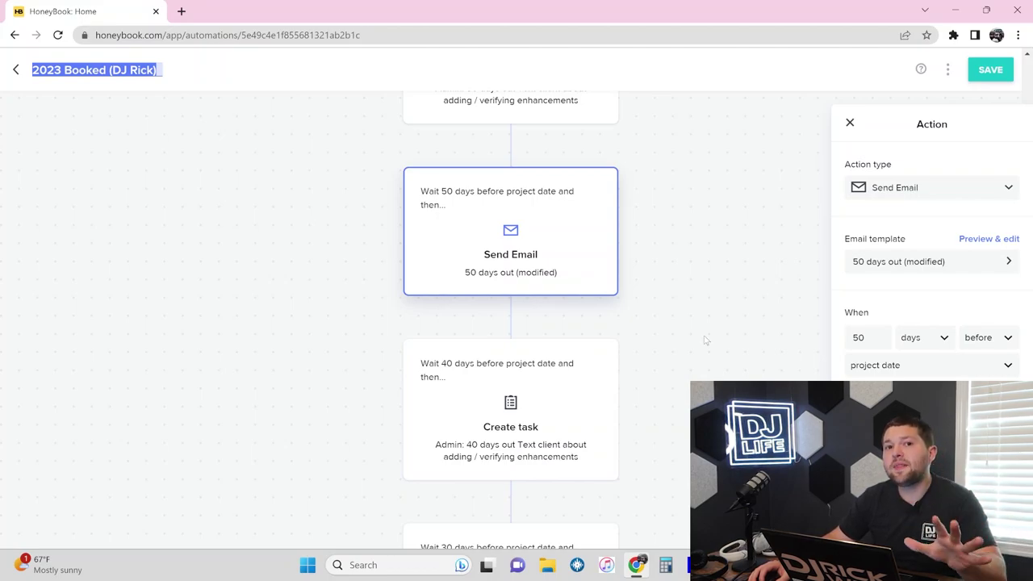
scroll(706, 340, down, 3)
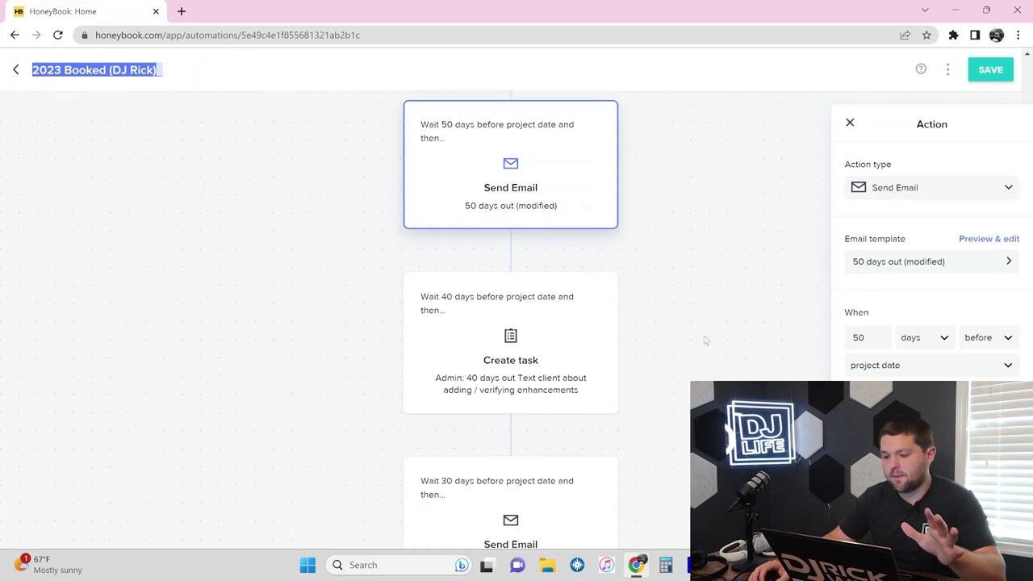
click(594, 352)
scroll(597, 352, up, 1)
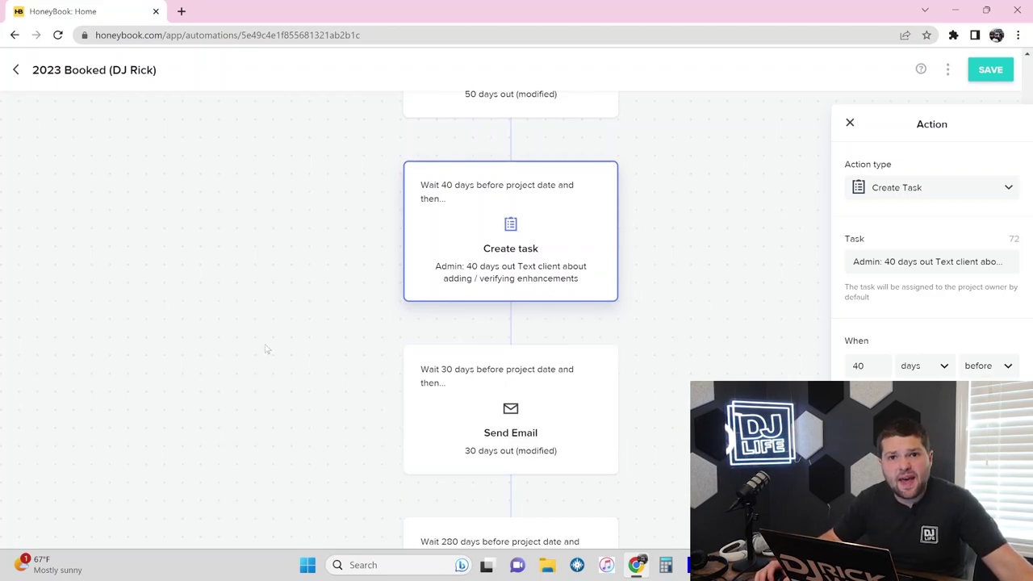
Preview the 30 days out (modified) email scheduled 30 days before the project date and read its meeting invitation.
scroll(701, 292, down, 2)
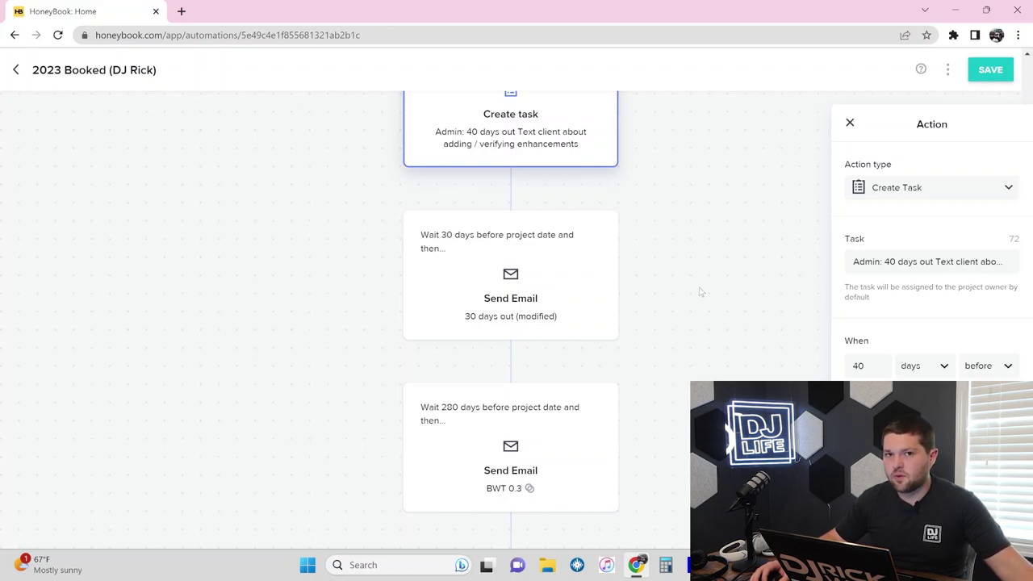
scroll(701, 293, down, 1)
click(577, 258)
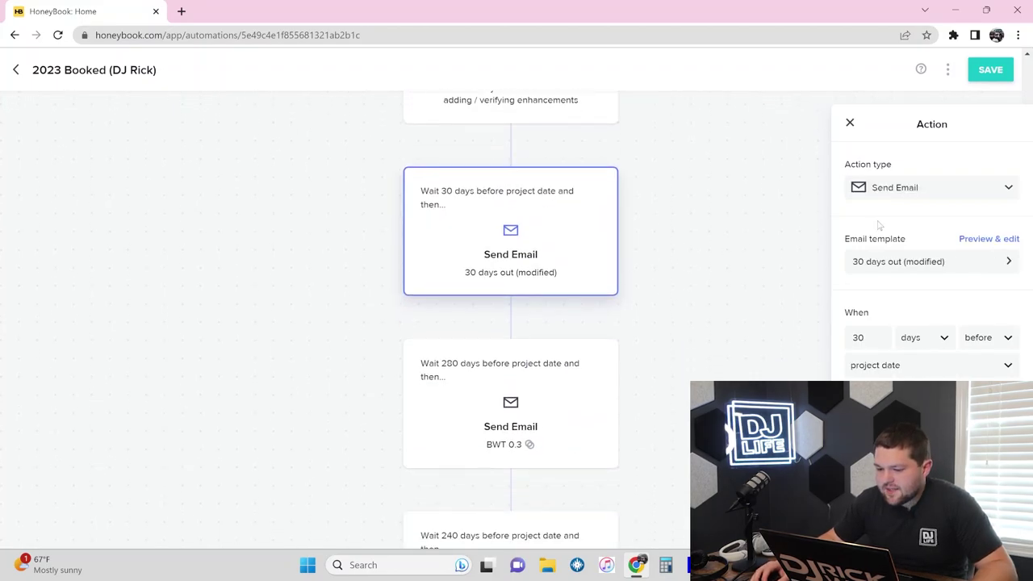
click(978, 241)
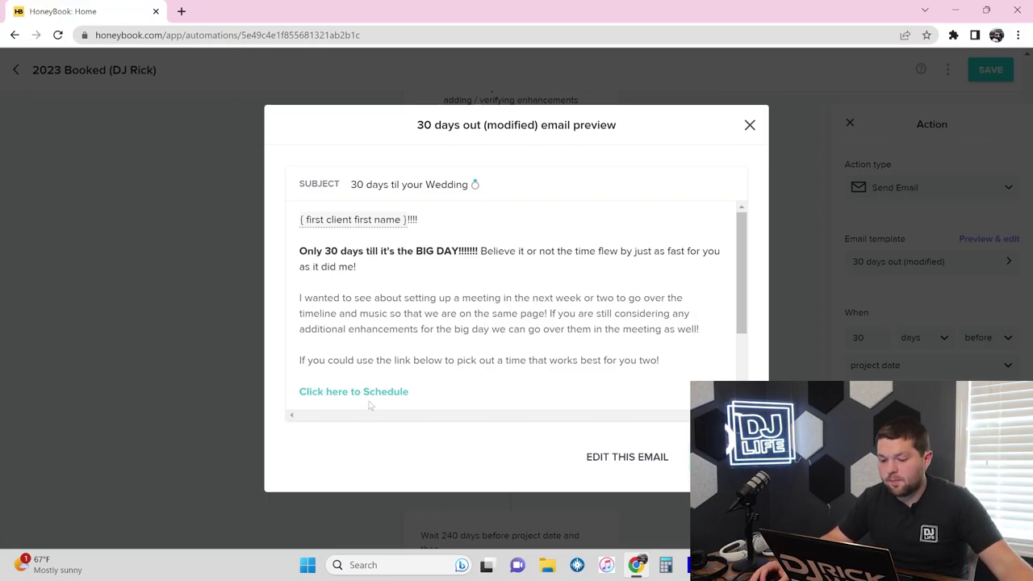
Open the email's Calendly scheduling link separately, check the times for May 16 and 17, and close it and the email preview.
right_click(394, 392)
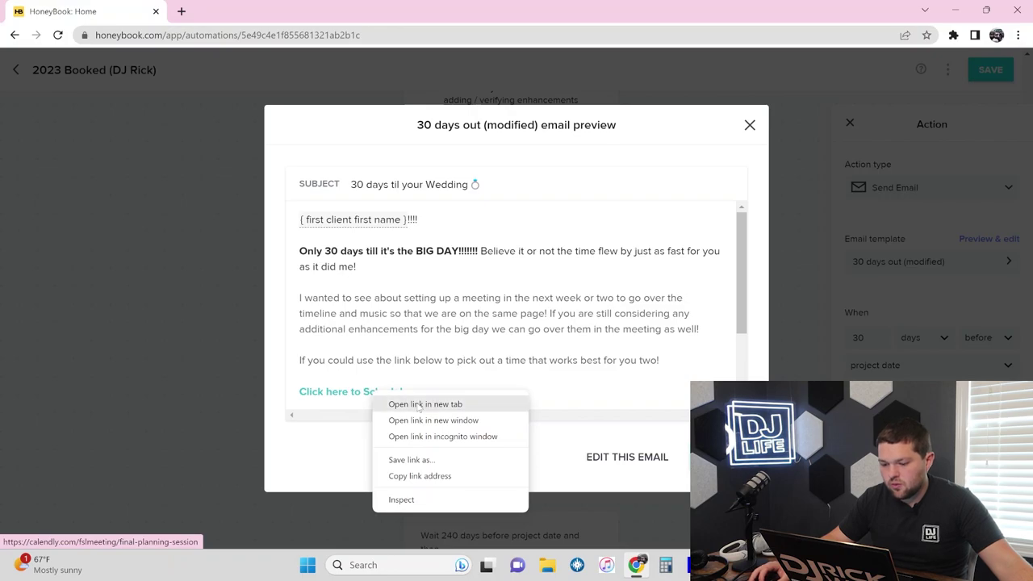
click(404, 403)
click(232, 13)
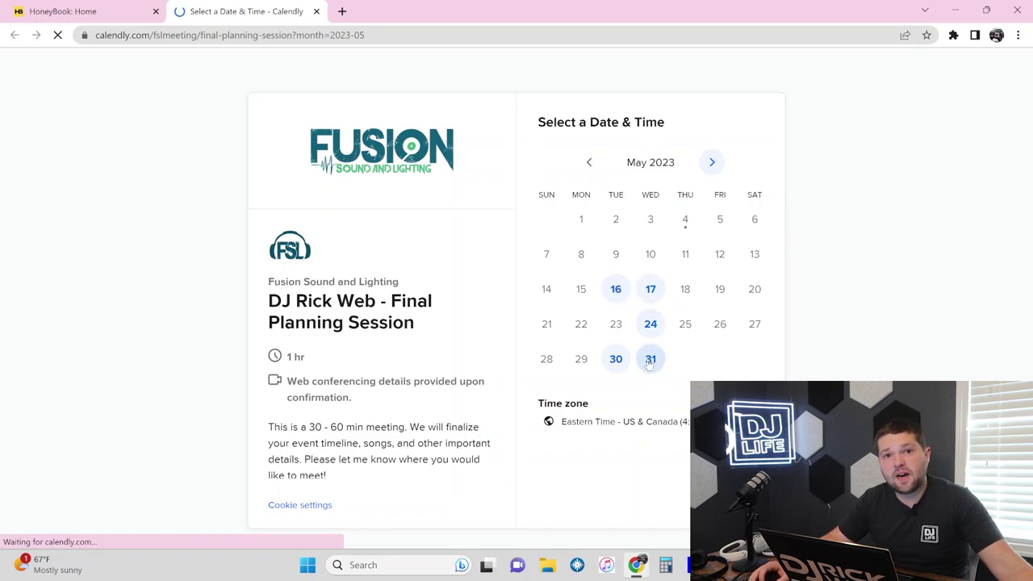
click(617, 292)
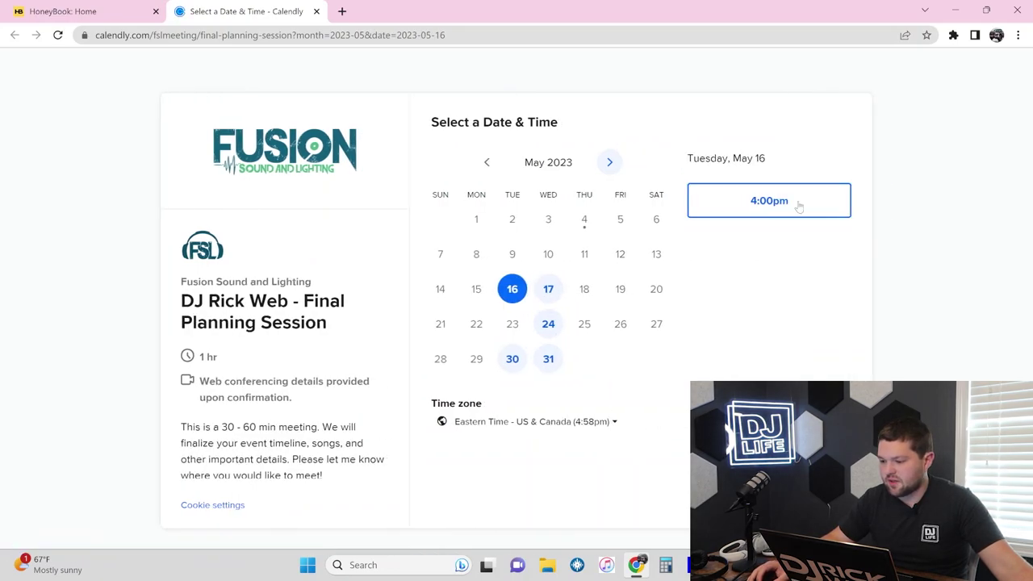
click(550, 284)
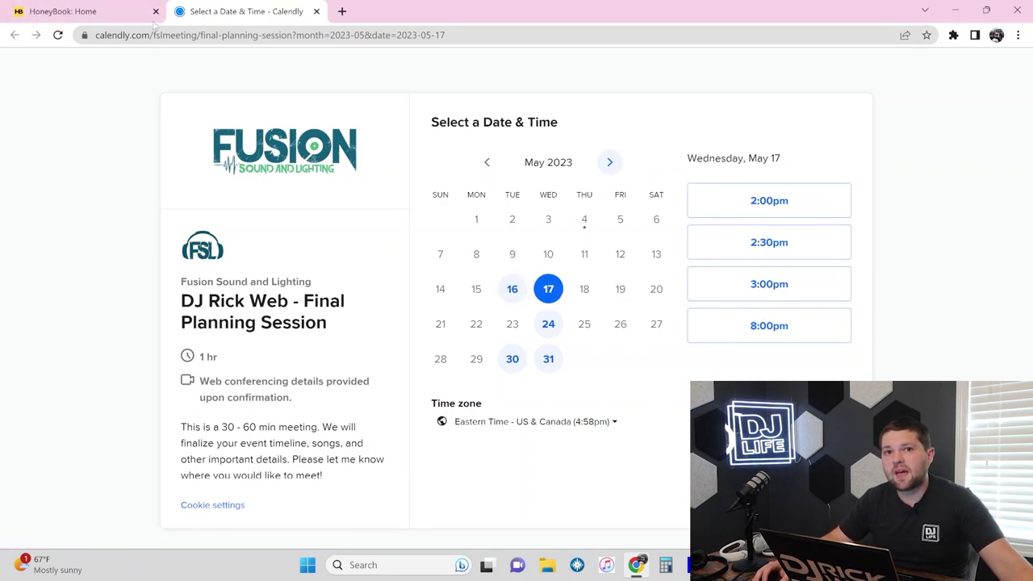
click(317, 11)
key(Escape)
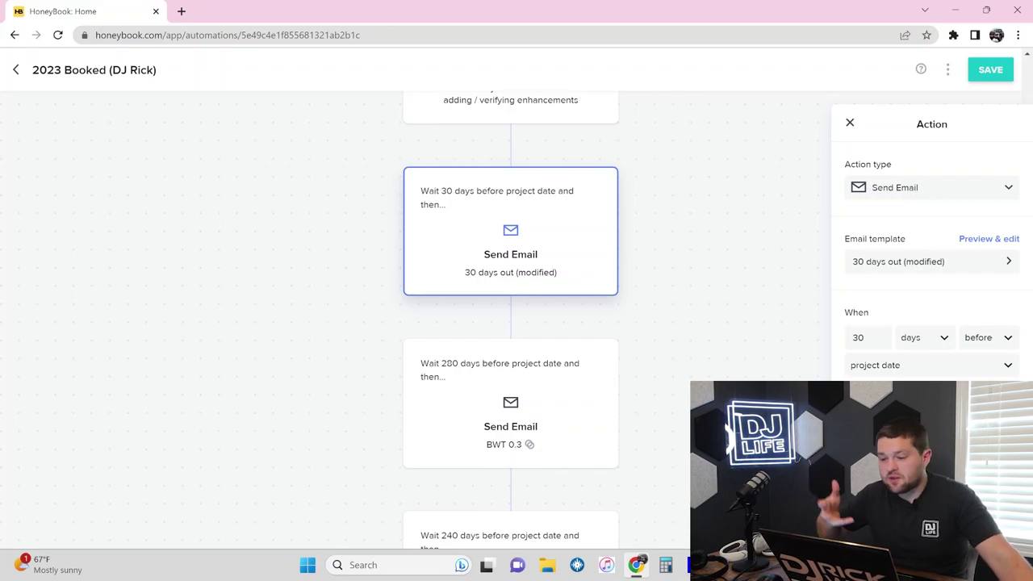
Look through the linked BWT email series, from BWT 0.3 at 280 days to BWT 1.0 at 60 days before the project date.
mouse_move(672, 351)
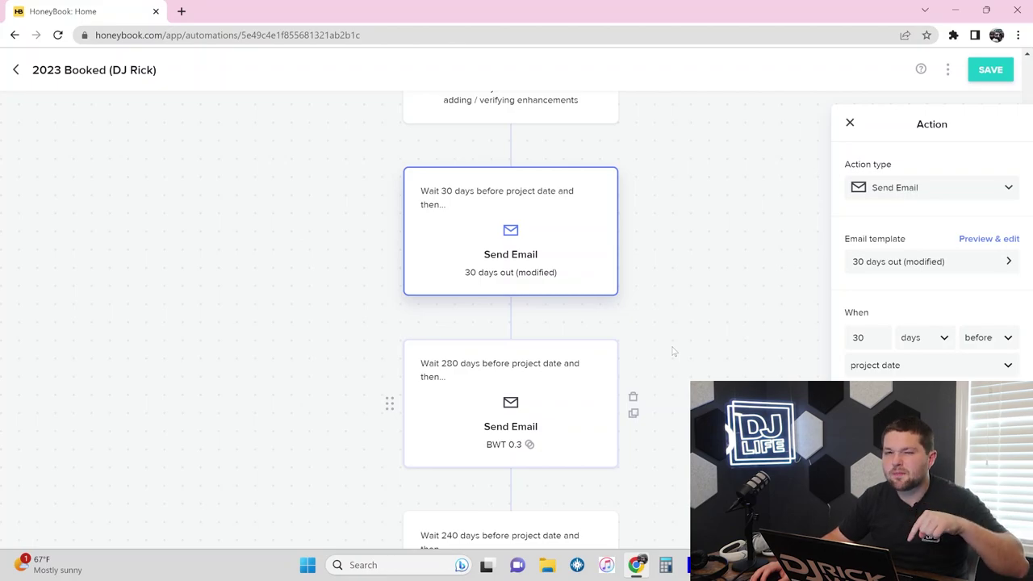
scroll(674, 351, up, 10)
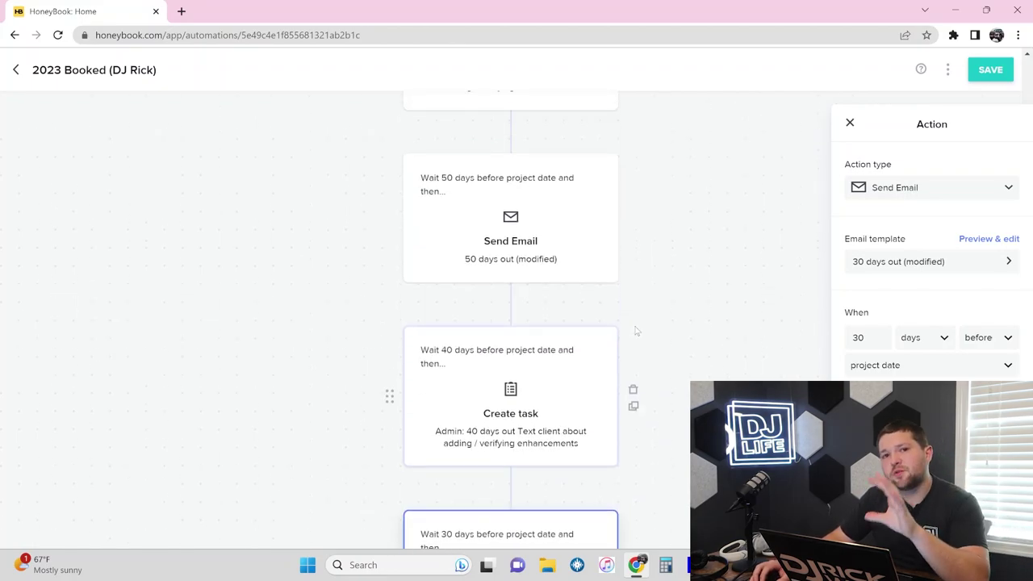
scroll(636, 331, down, 2)
scroll(636, 330, down, 10)
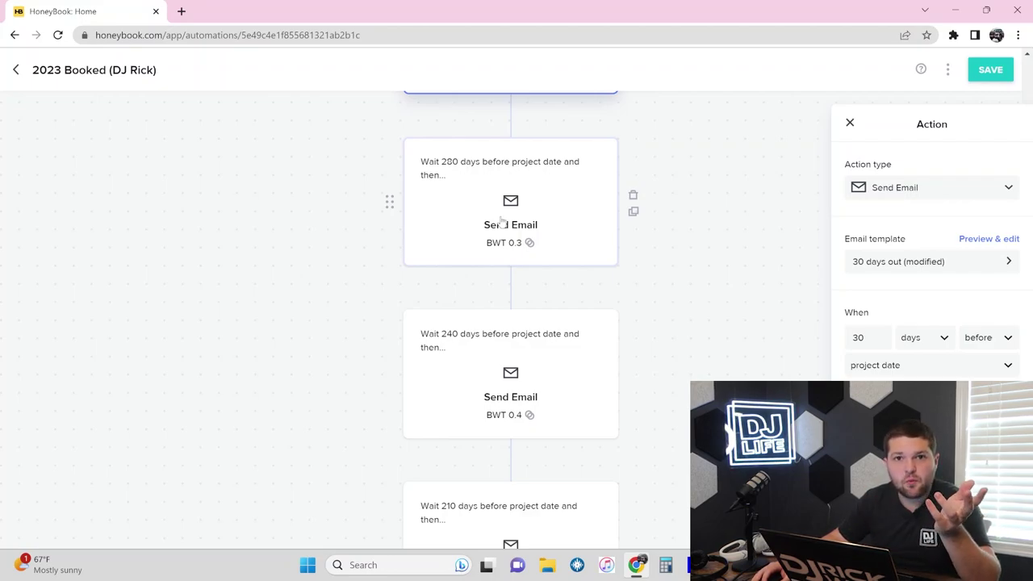
scroll(502, 242, down, 1)
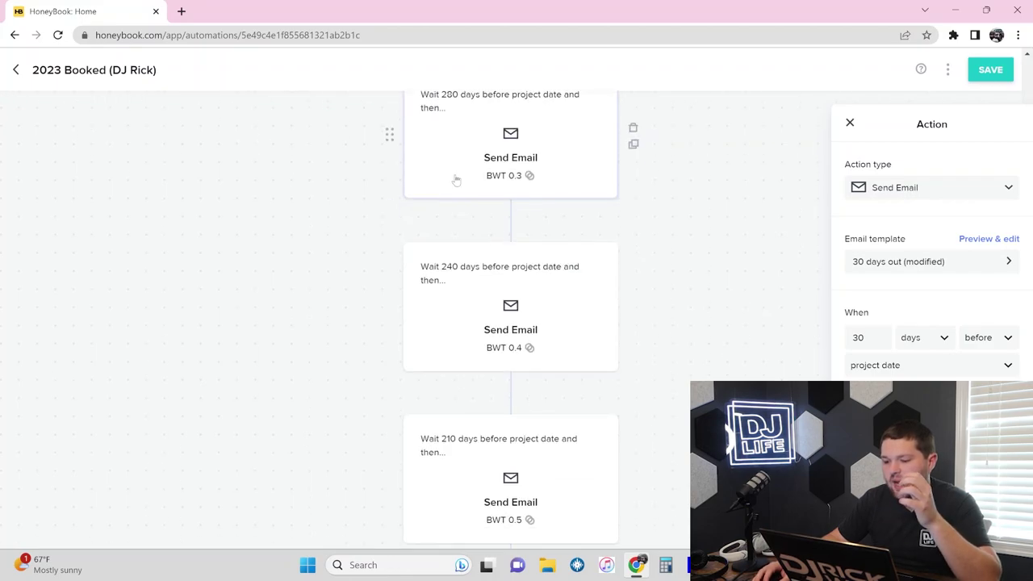
scroll(456, 181, down, 6)
scroll(502, 275, down, 3)
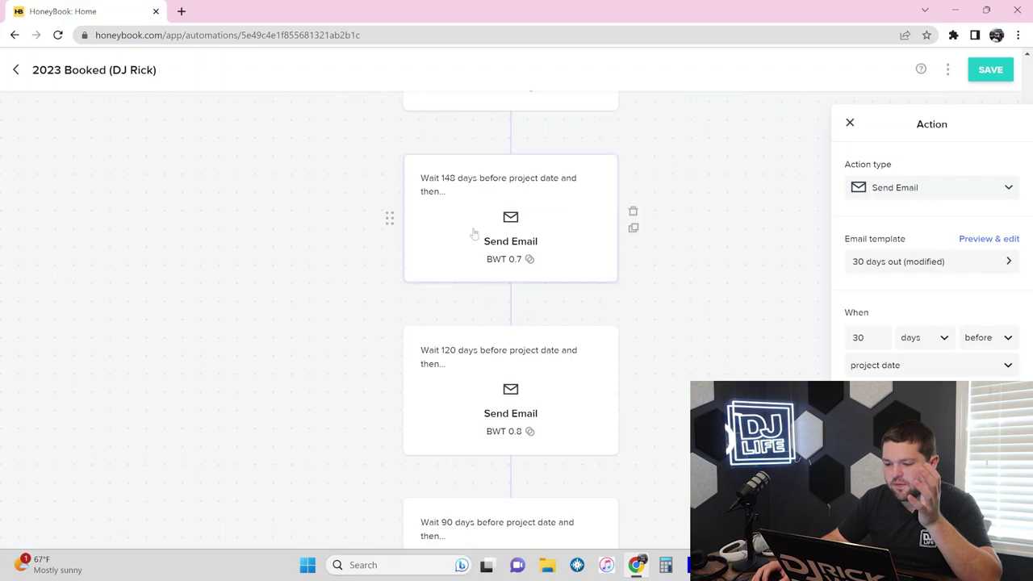
scroll(519, 266, up, 10)
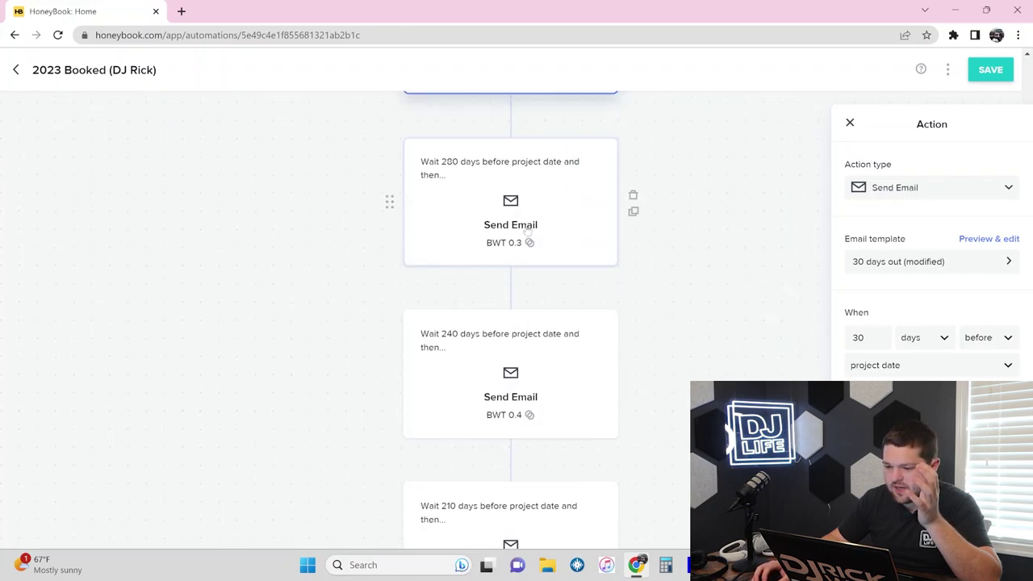
scroll(527, 232, down, 5)
scroll(508, 261, down, 6)
scroll(510, 262, down, 5)
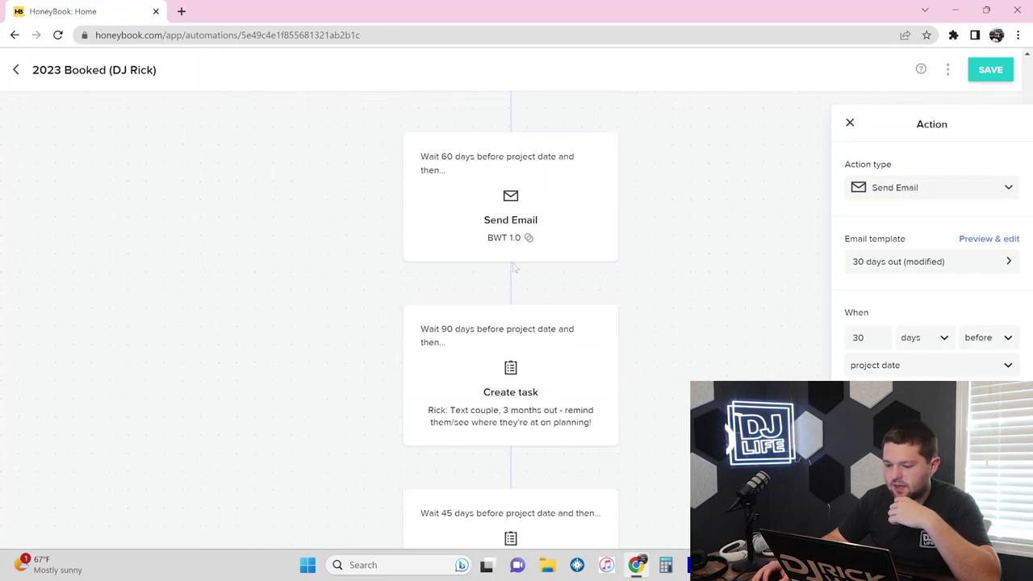
scroll(545, 259, up, 6)
scroll(574, 287, down, 6)
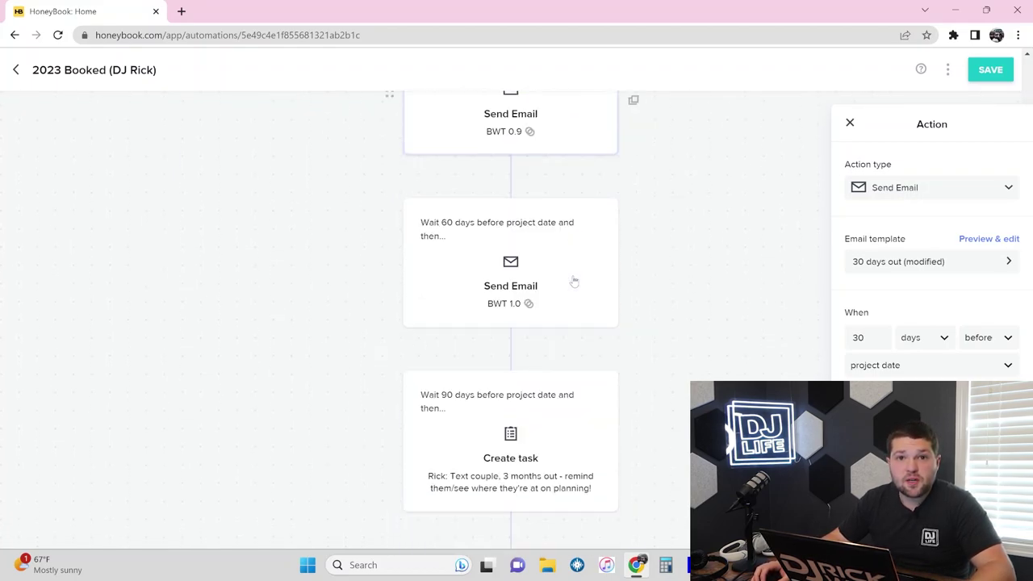
scroll(574, 281, down, 1)
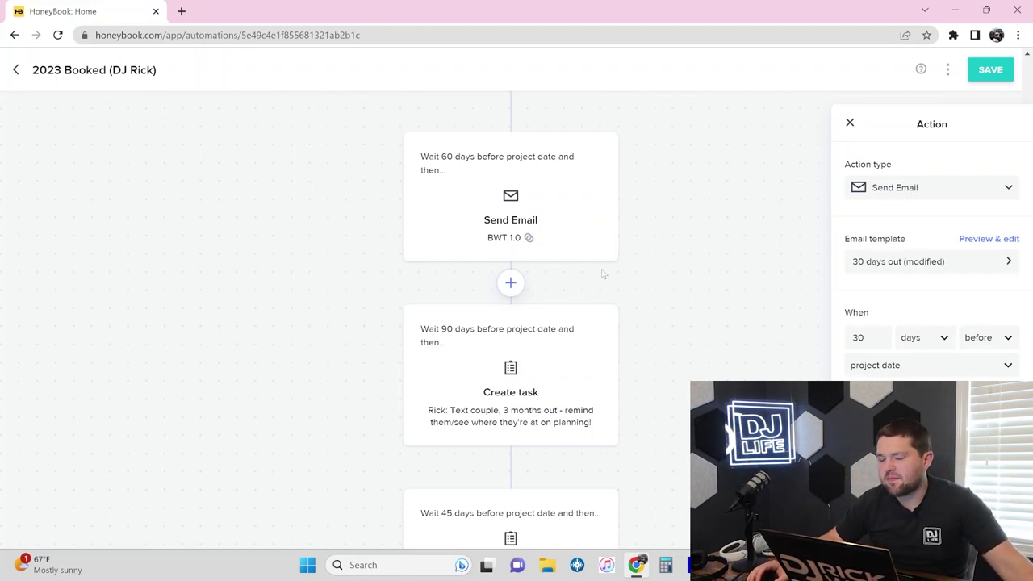
scroll(607, 277, down, 1)
scroll(607, 277, up, 5)
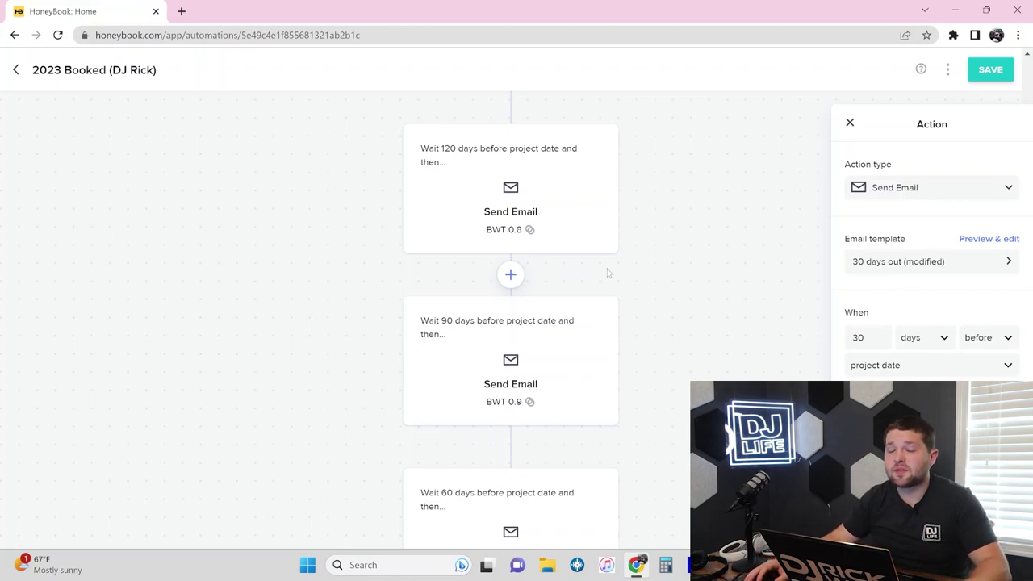
Review the 90-day task for texting the couple about planning and the 45-day task for checking the planning form and timeline.
scroll(607, 281, down, 5)
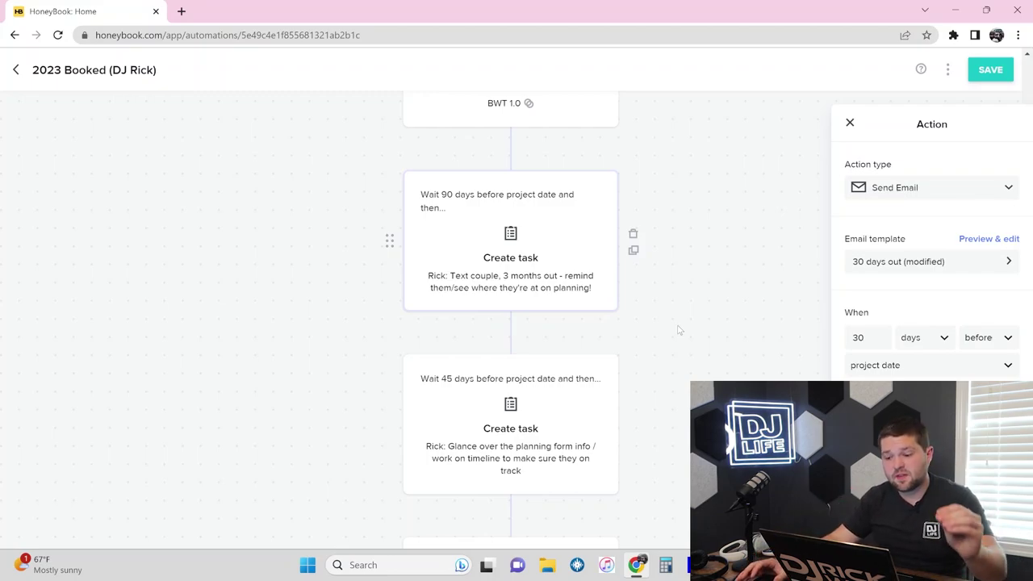
scroll(680, 330, down, 1)
scroll(637, 310, up, 1)
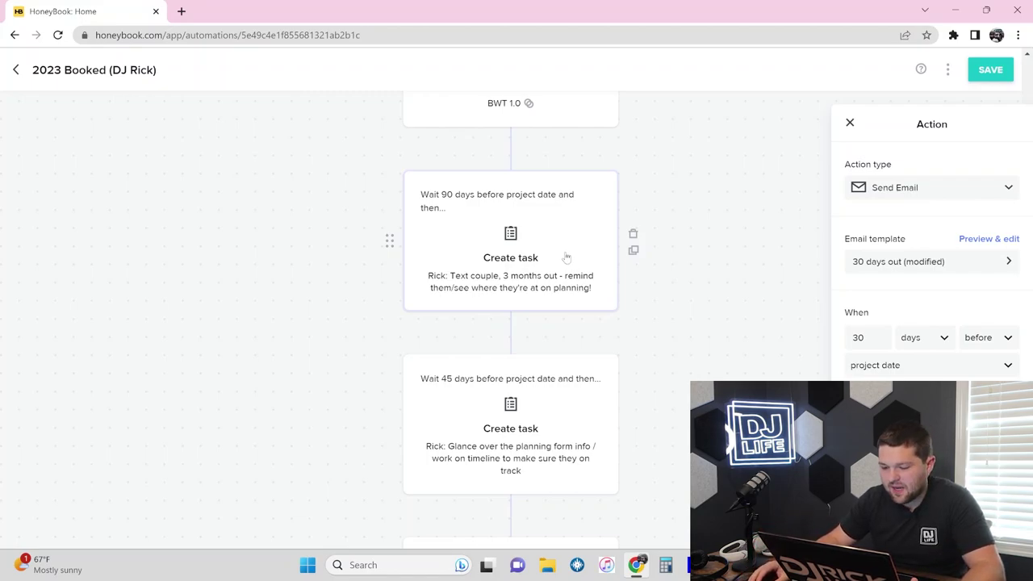
scroll(566, 257, down, 3)
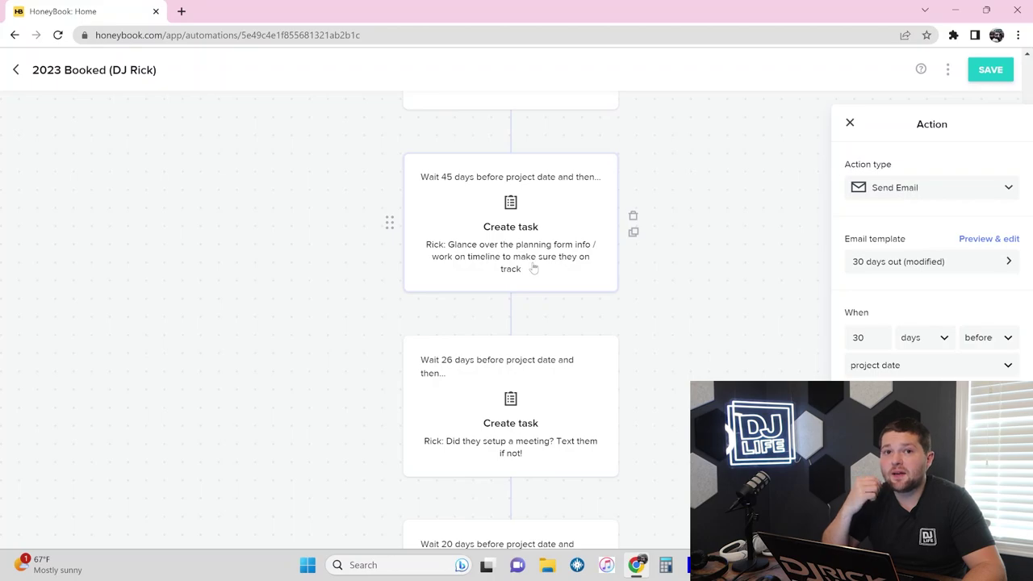
Review the 26-day meeting follow-up task and the 20-day tasks for confirming the meeting setup and verifying selected enhancements.
scroll(534, 269, down, 2)
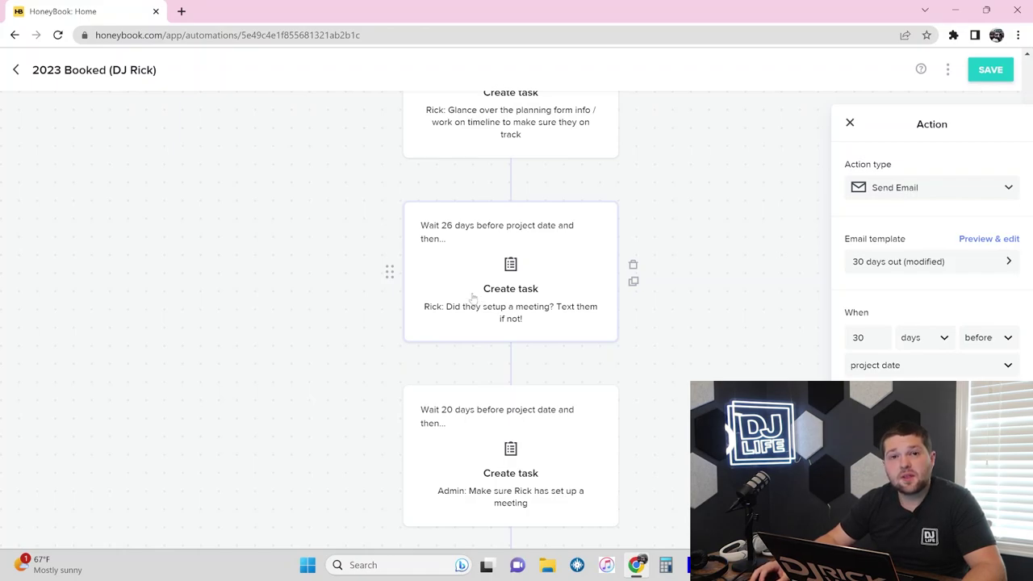
scroll(472, 297, down, 2)
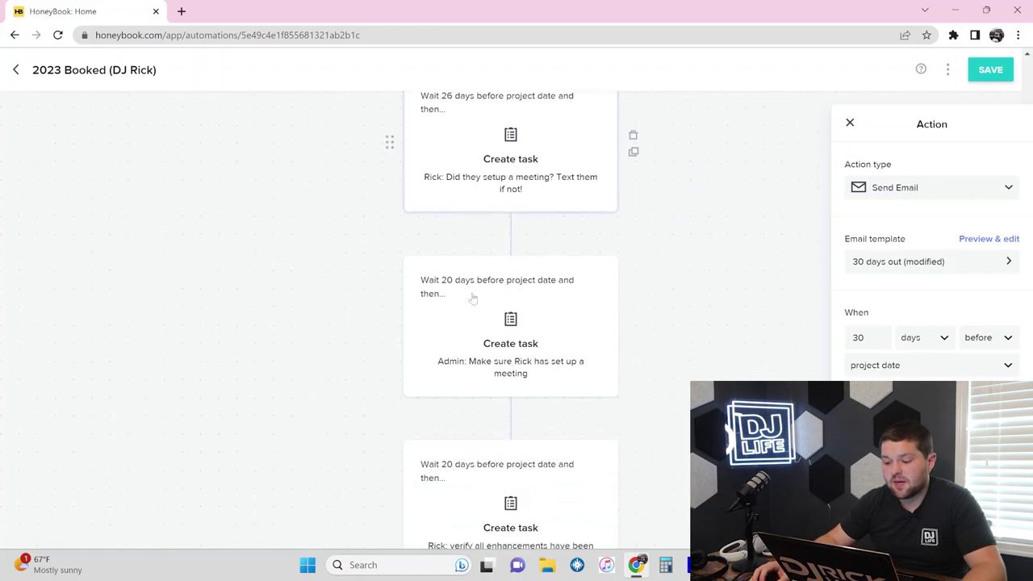
scroll(465, 326, up, 1)
scroll(464, 333, down, 1)
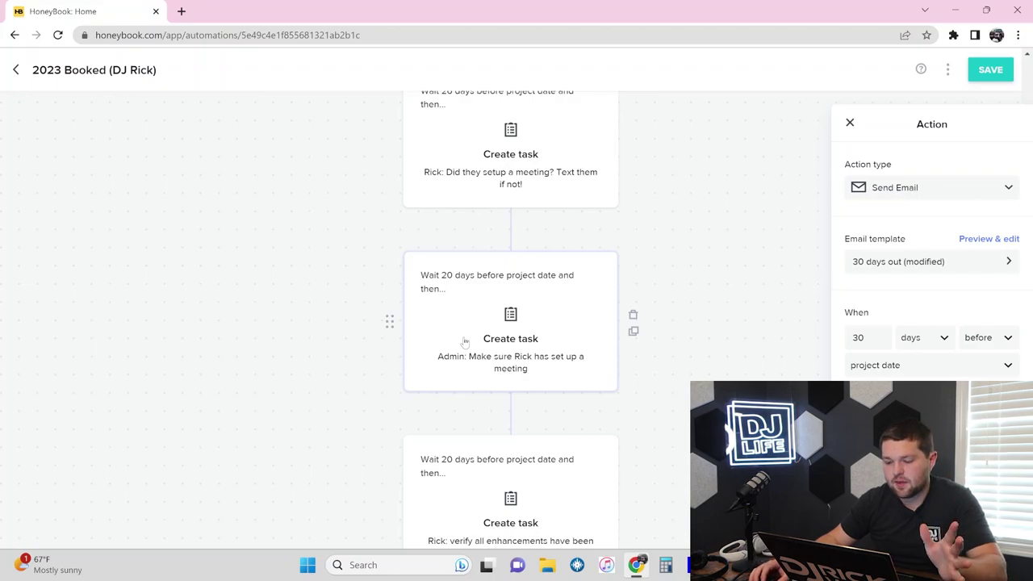
scroll(465, 342, down, 2)
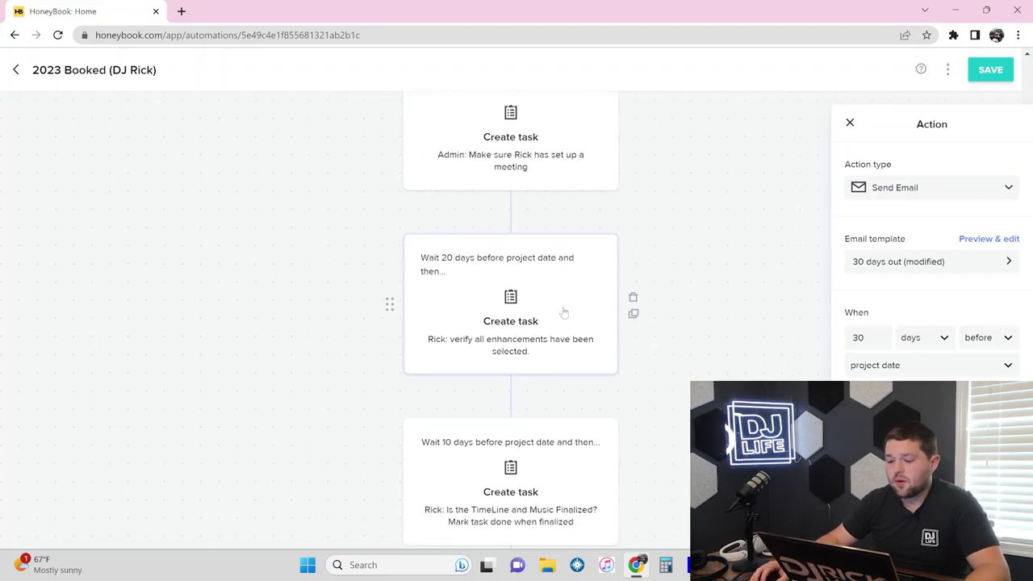
scroll(564, 312, down, 1)
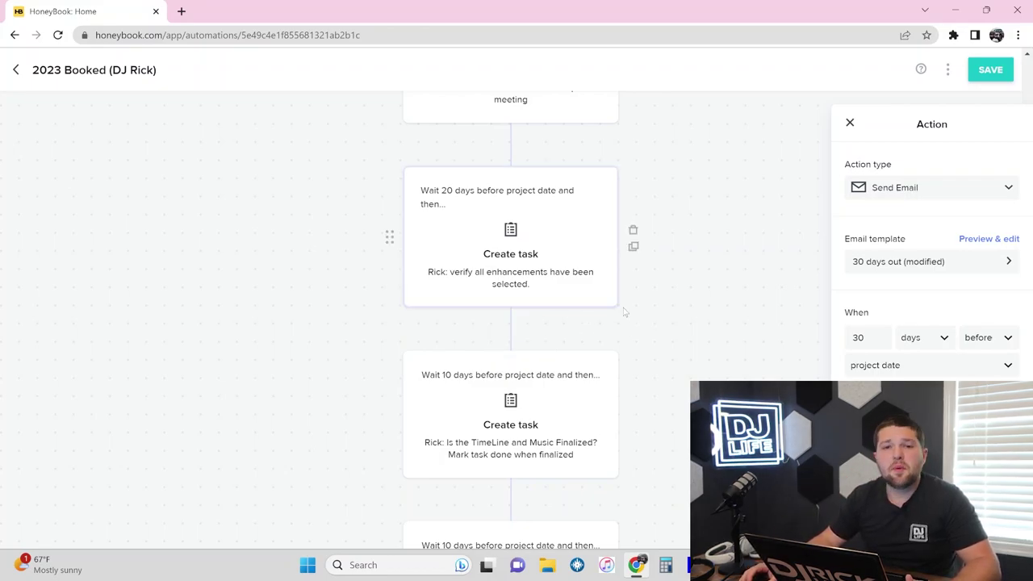
Review the 10-day tasks for finalizing timeline and music, lining up an assistant, and filling out the vendor sheet.
scroll(619, 313, down, 1)
scroll(619, 314, down, 1)
scroll(516, 339, up, 1)
scroll(500, 282, down, 2)
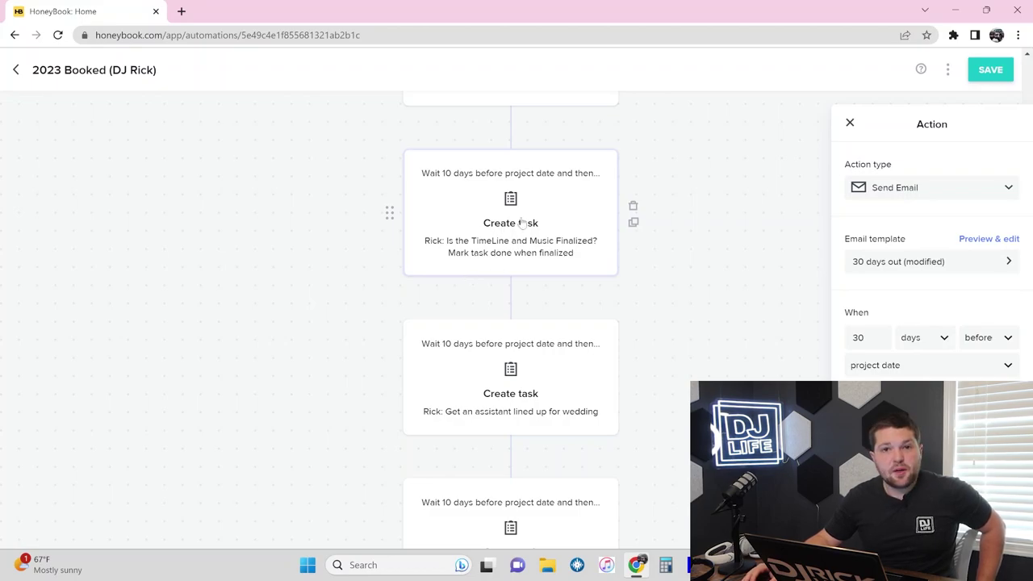
scroll(476, 274, down, 1)
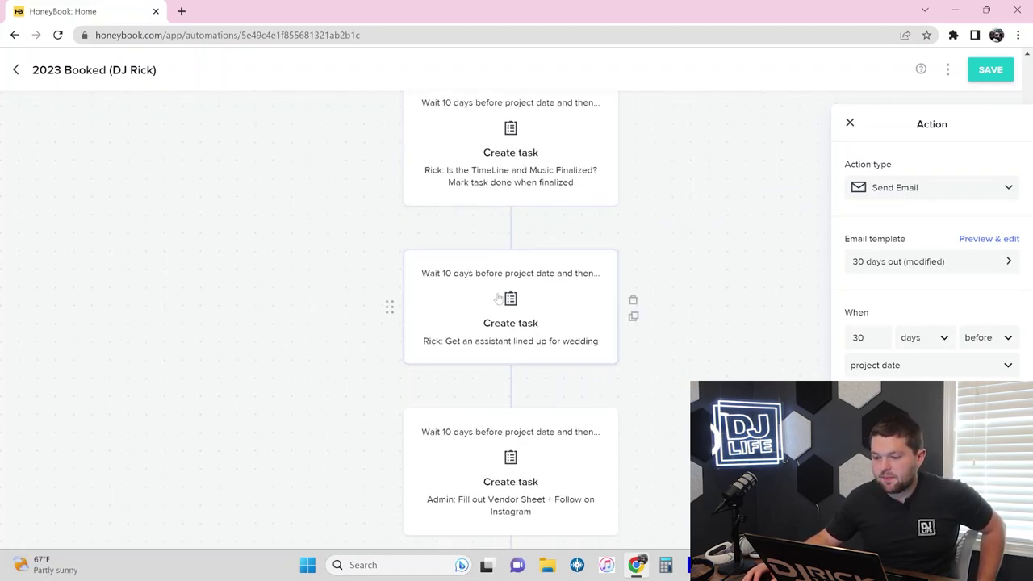
scroll(452, 259, down, 1)
scroll(446, 266, up, 1)
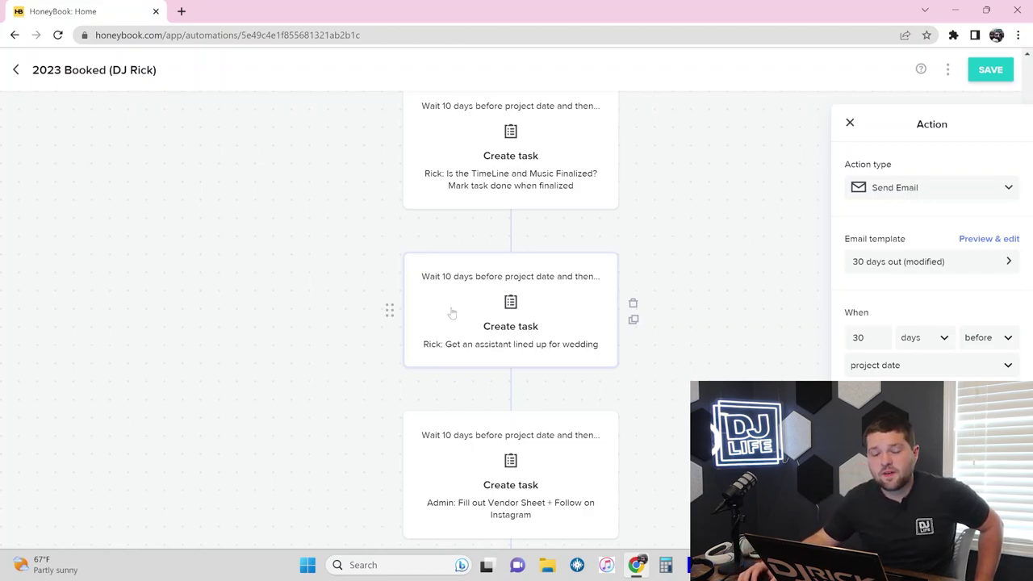
scroll(464, 319, down, 1)
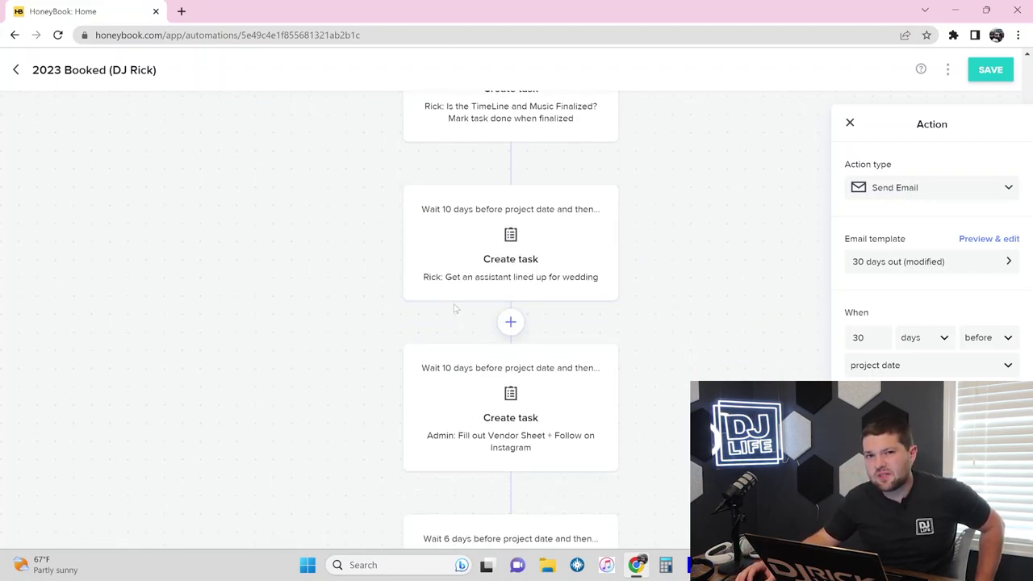
scroll(468, 292, down, 2)
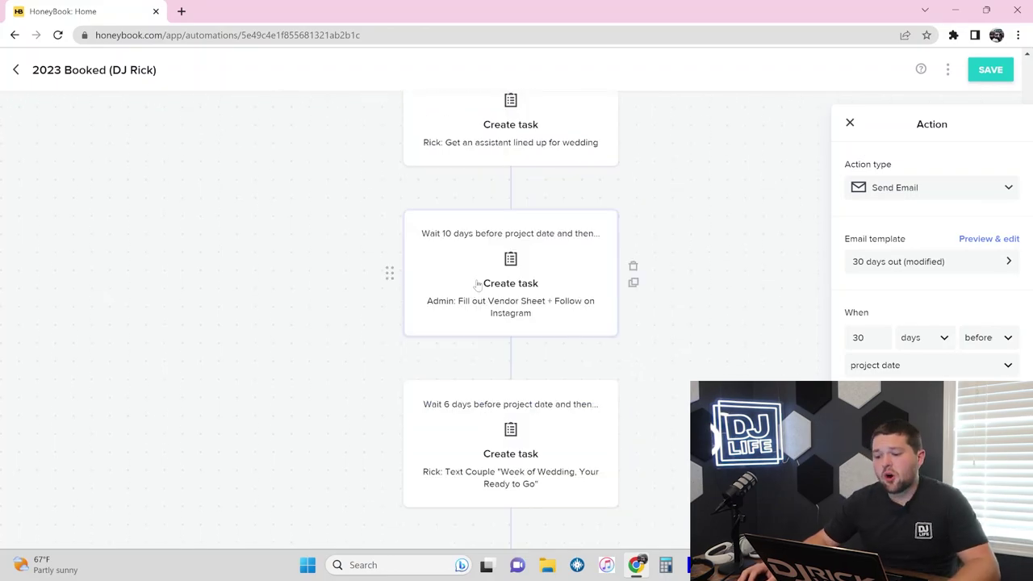
Review the 6-day task for texting the couple, the 4-day task for sending vendors the timeline, and the 3-day assistant check.
scroll(480, 291, down, 1)
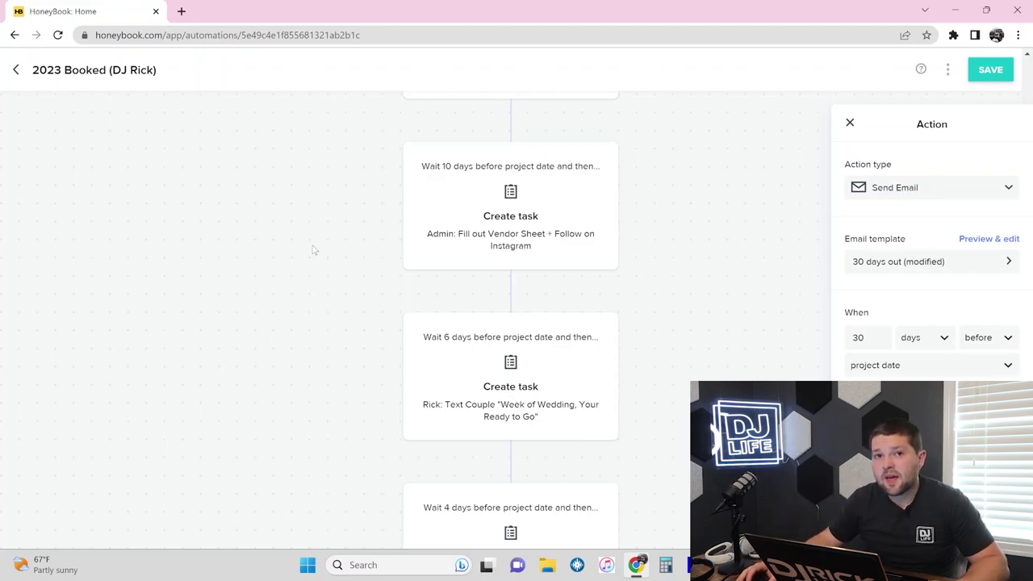
scroll(315, 250, down, 2)
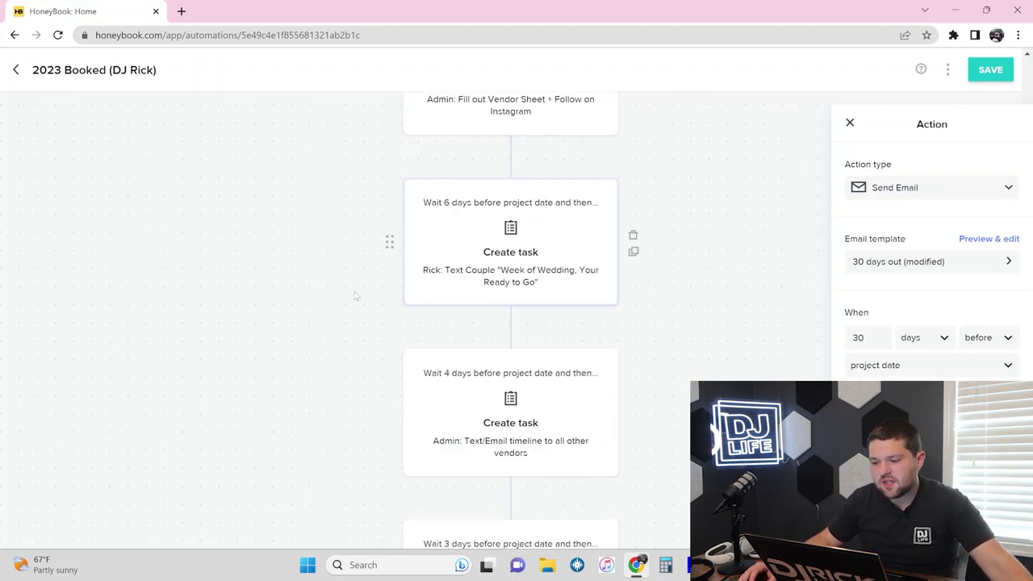
scroll(353, 296, down, 1)
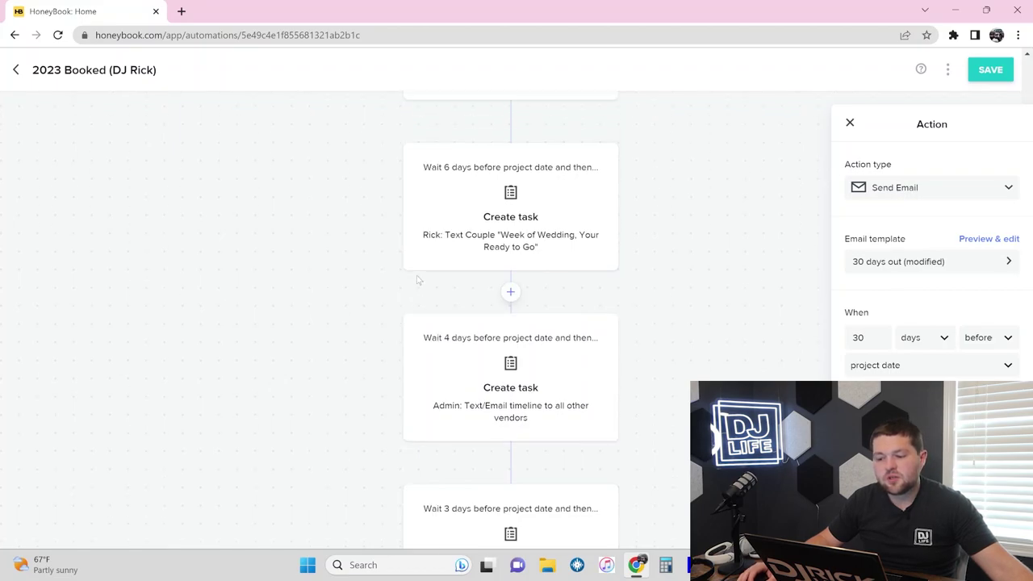
scroll(418, 282, down, 1)
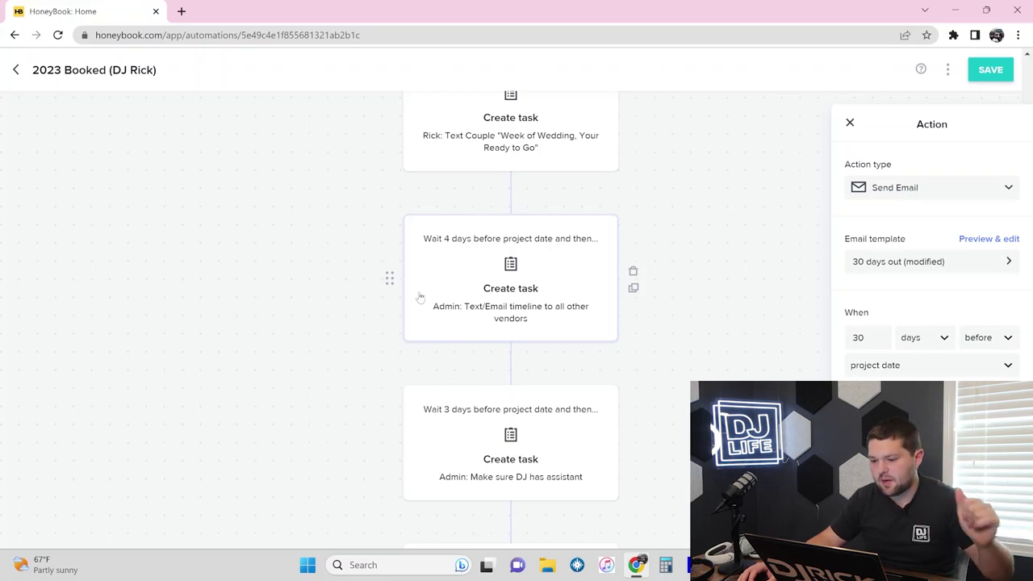
scroll(420, 297, down, 1)
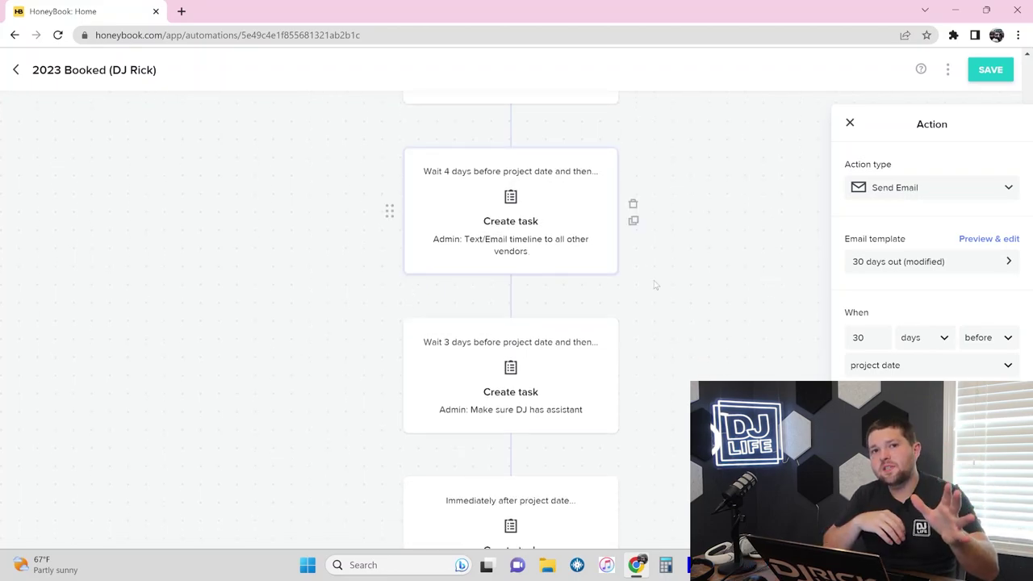
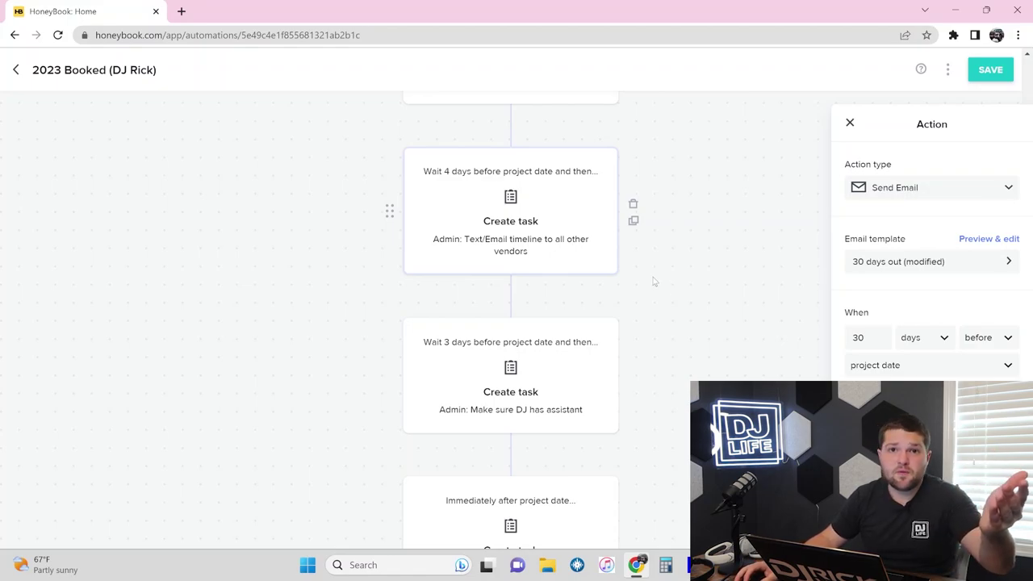
scroll(628, 328, down, 2)
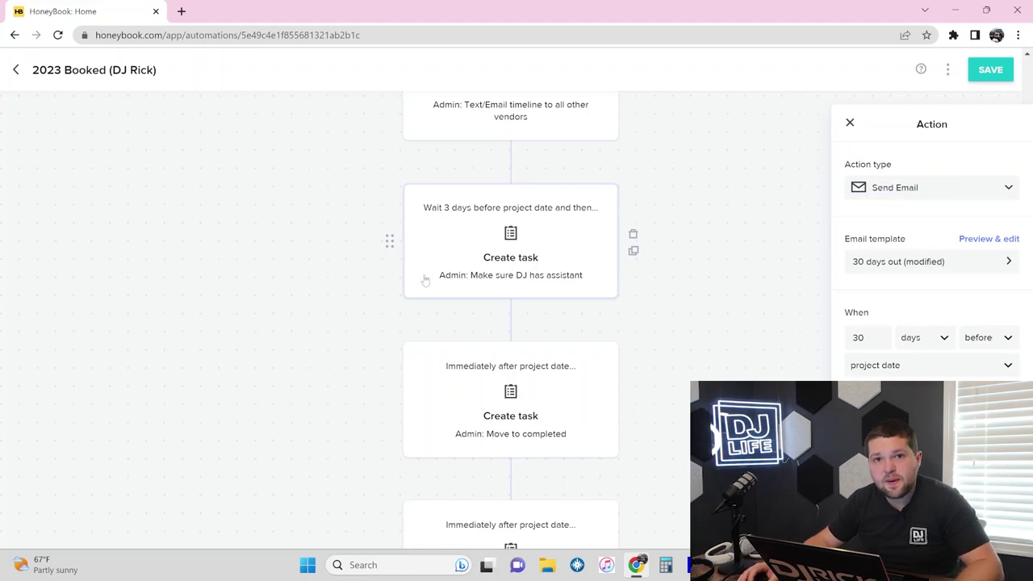
Review the tasks immediately after the project date for completing the project and submitting the event report, plus the 1-day text to the couple.
scroll(410, 297, down, 1)
scroll(409, 298, down, 2)
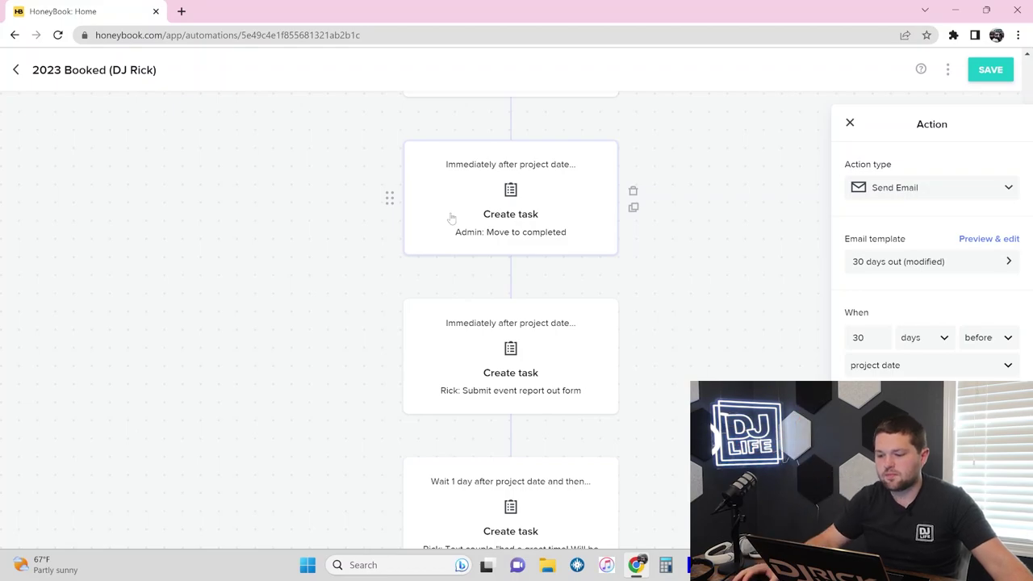
scroll(452, 218, down, 2)
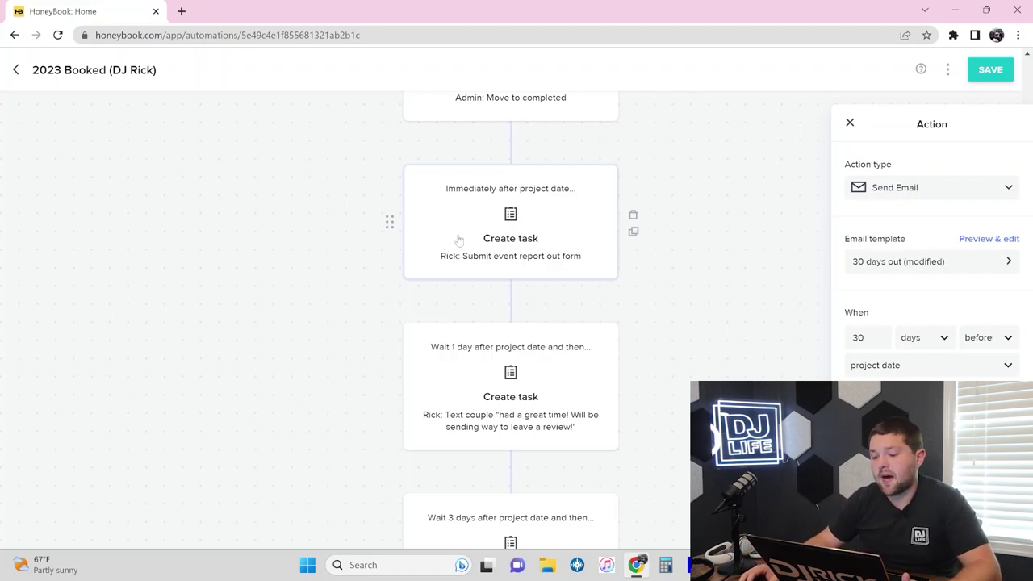
scroll(484, 267, down, 5)
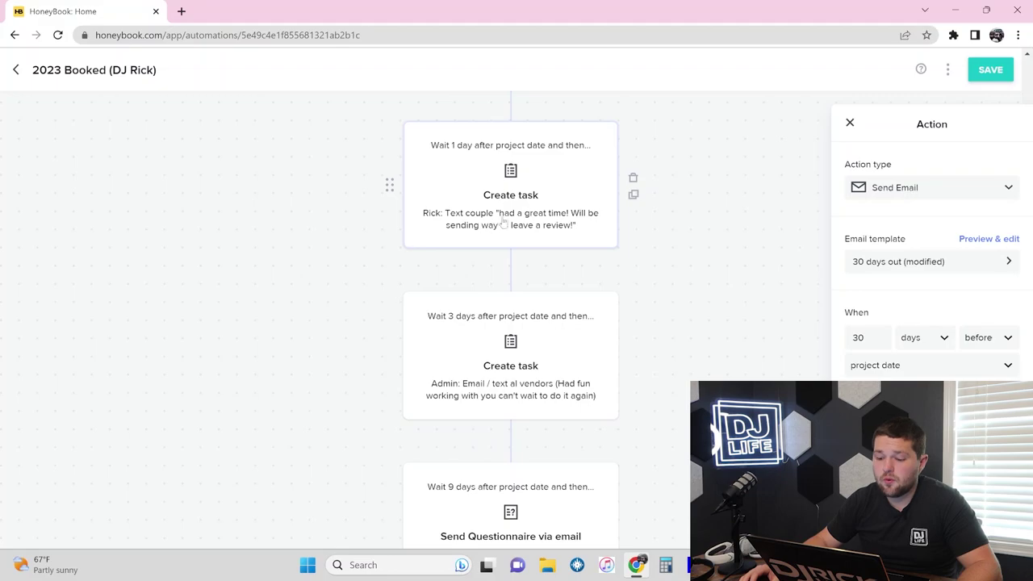
Review the admin task for emailing or texting all vendors 3 days after the project date.
scroll(438, 302, down, 1)
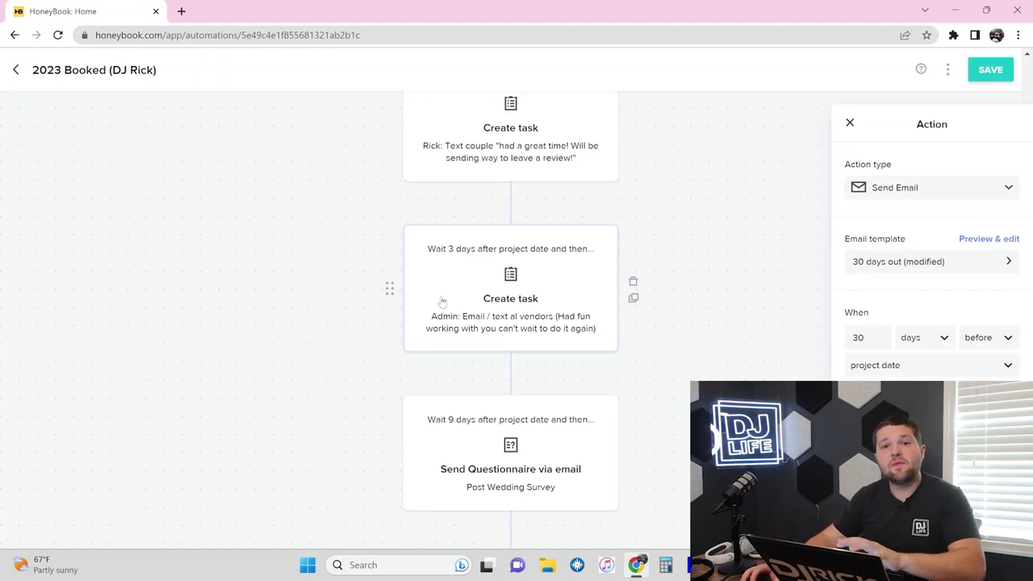
scroll(442, 302, down, 1)
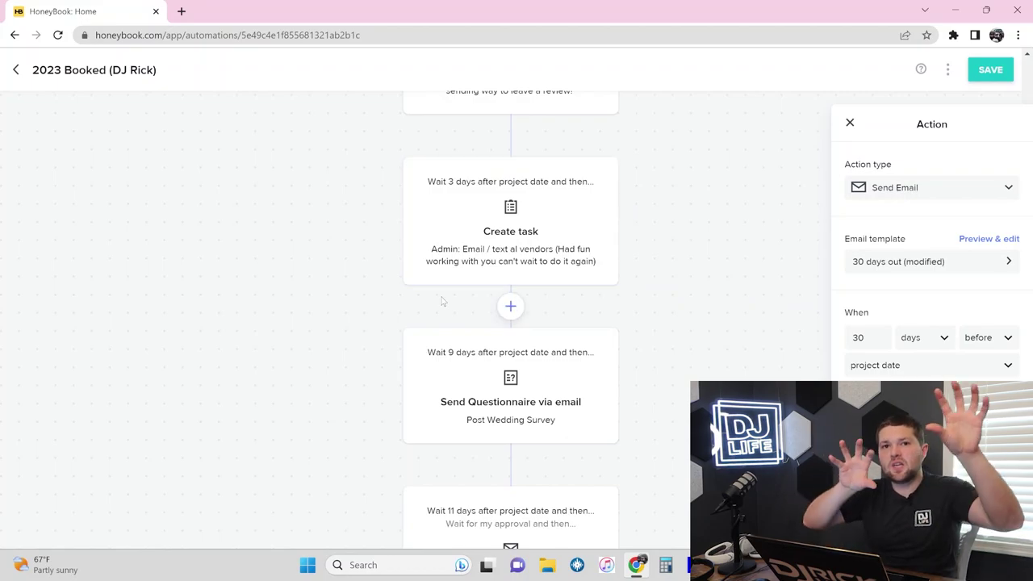
scroll(443, 300, down, 1)
scroll(432, 270, up, 1)
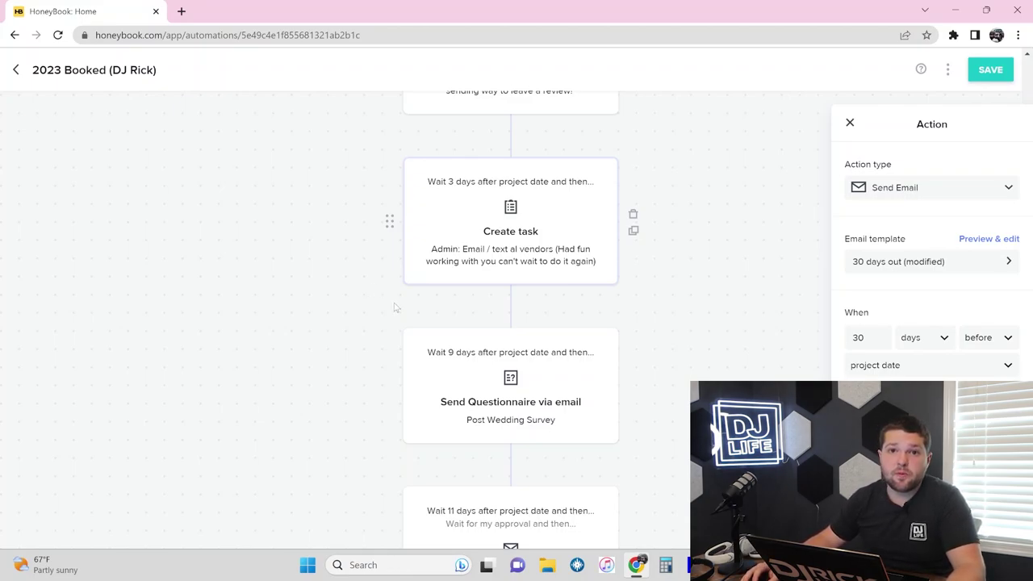
Open the Post Wedding Survey questionnaire action scheduled 9 days after the project date and review its settings.
scroll(680, 342, down, 1)
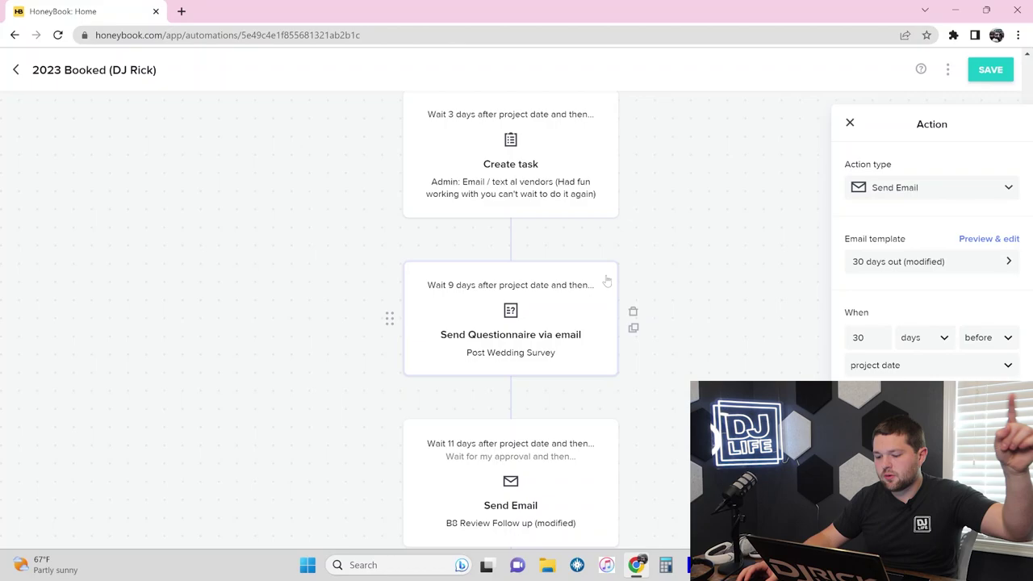
scroll(606, 339, down, 1)
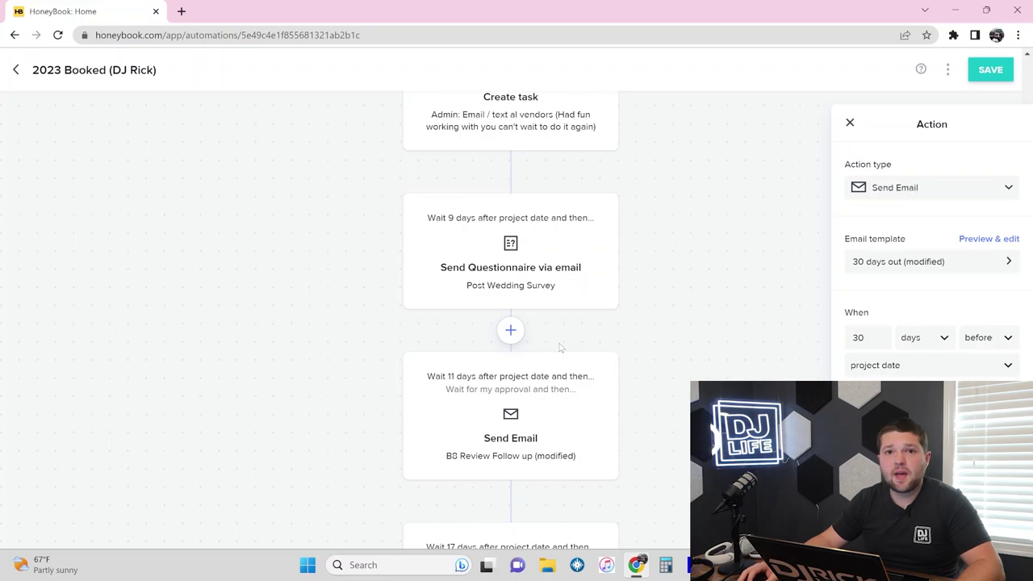
scroll(565, 335, up, 1)
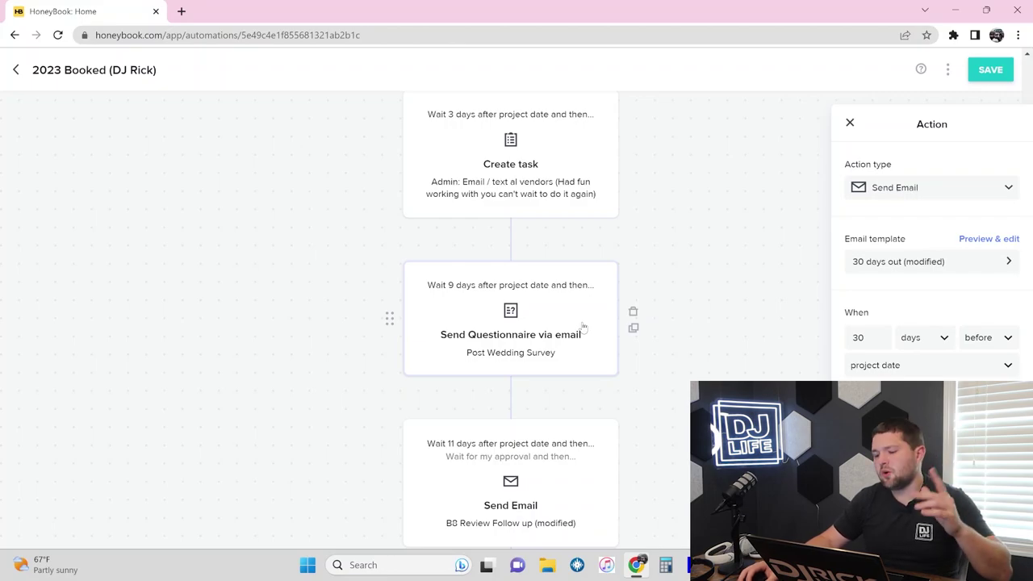
click(545, 299)
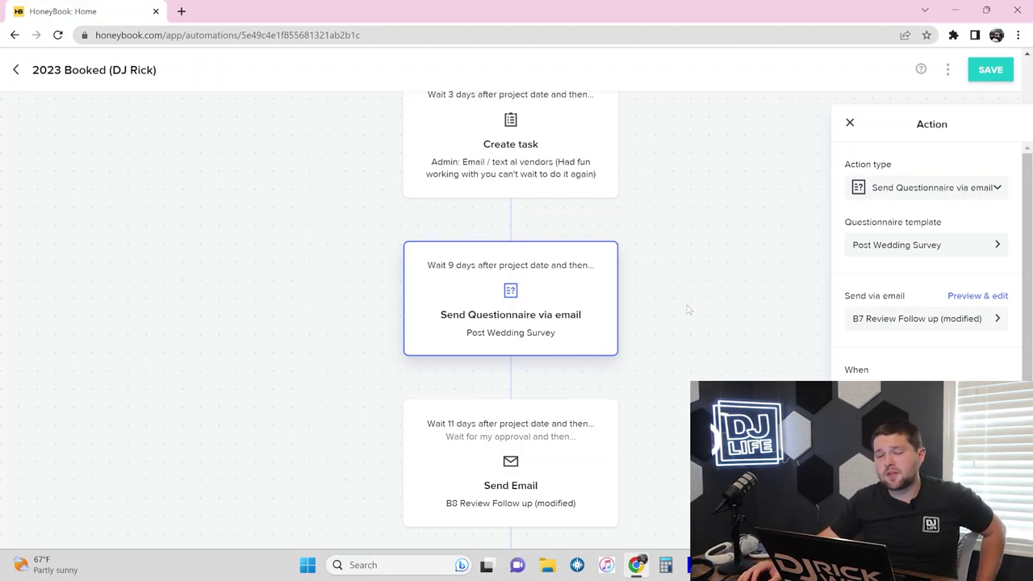
mouse_move(682, 316)
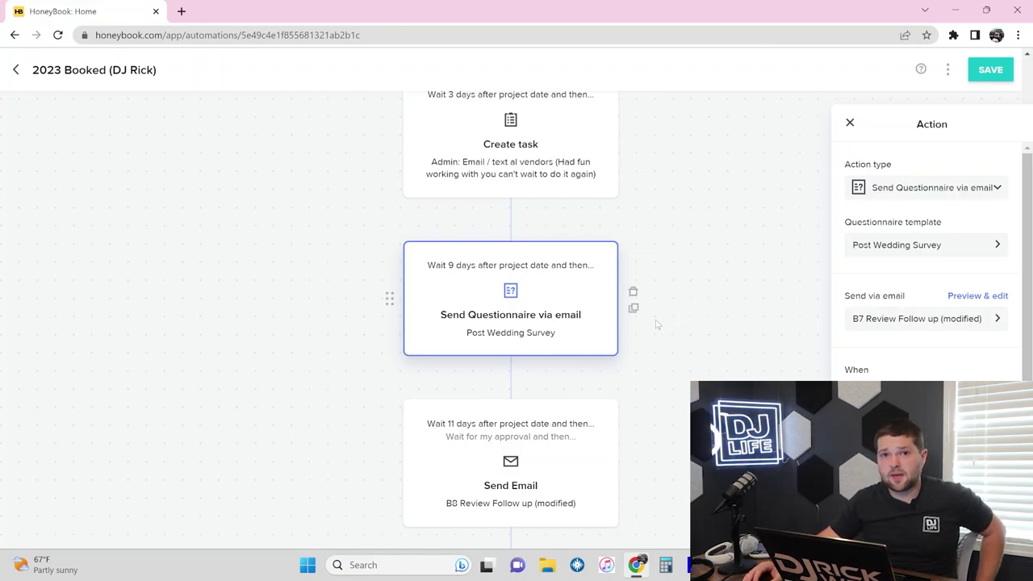
Preview the B8 Review Follow up email sent 11 days after the project date, read its review request, and close the preview.
scroll(658, 324, down, 3)
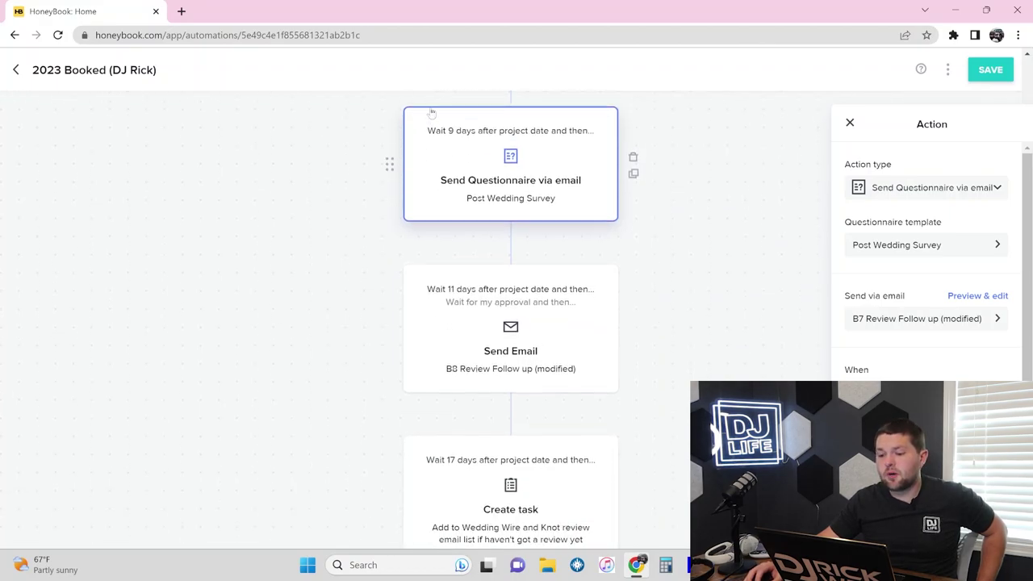
scroll(442, 159, down, 2)
click(450, 262)
scroll(452, 263, up, 3)
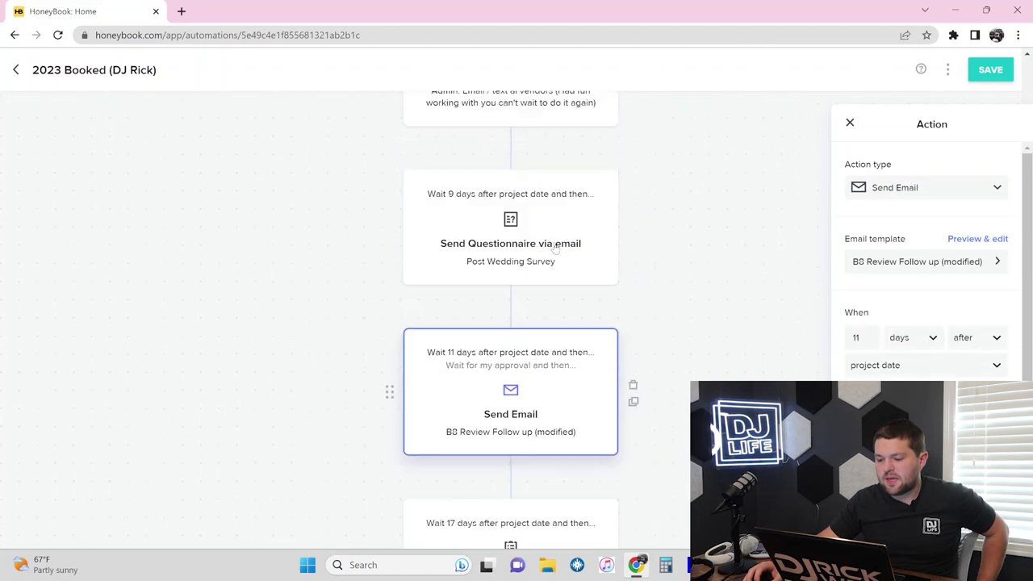
scroll(487, 208, down, 1)
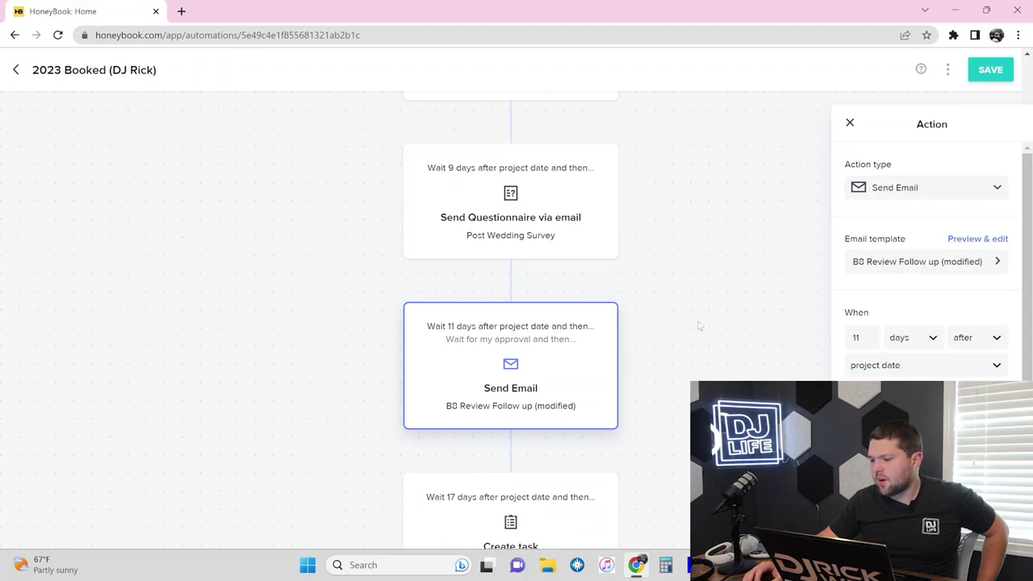
click(968, 241)
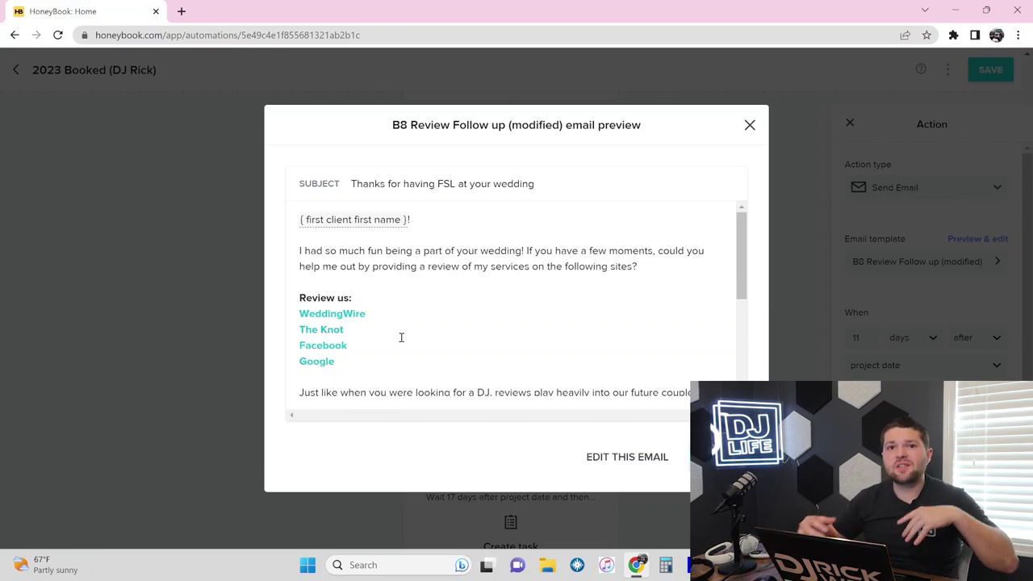
scroll(401, 338, down, 1)
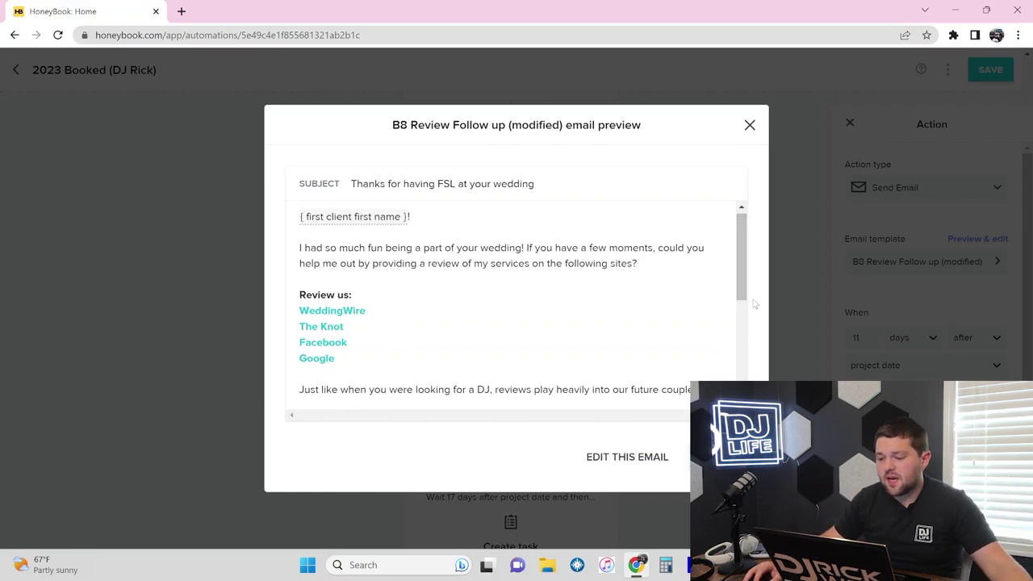
drag(747, 296, 739, 317)
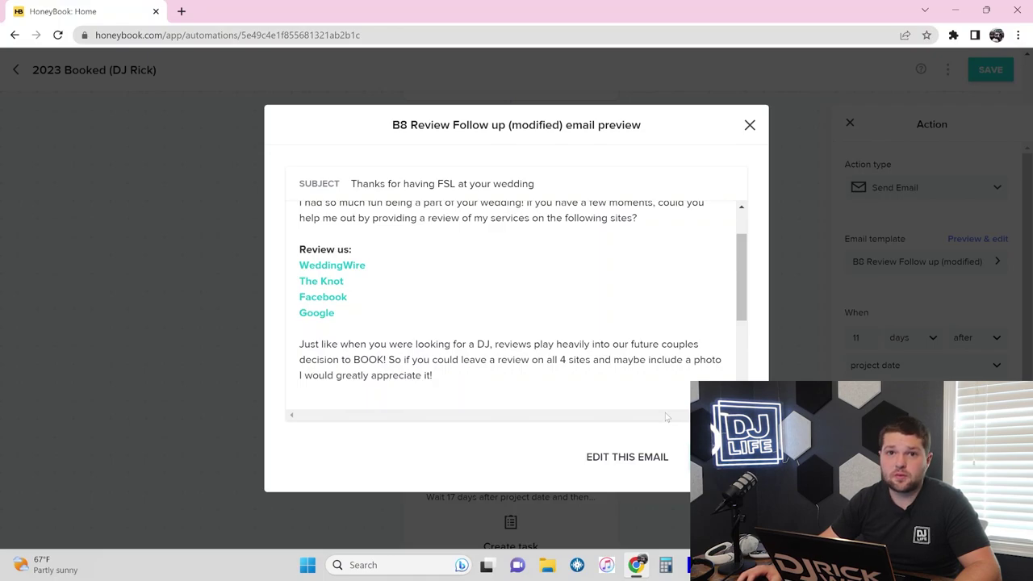
key(Escape)
Review the 17-day task for adding couples without a review to the Wedding Wire and Knot review email list.
scroll(546, 371, down, 1)
scroll(553, 388, down, 1)
scroll(552, 388, down, 1)
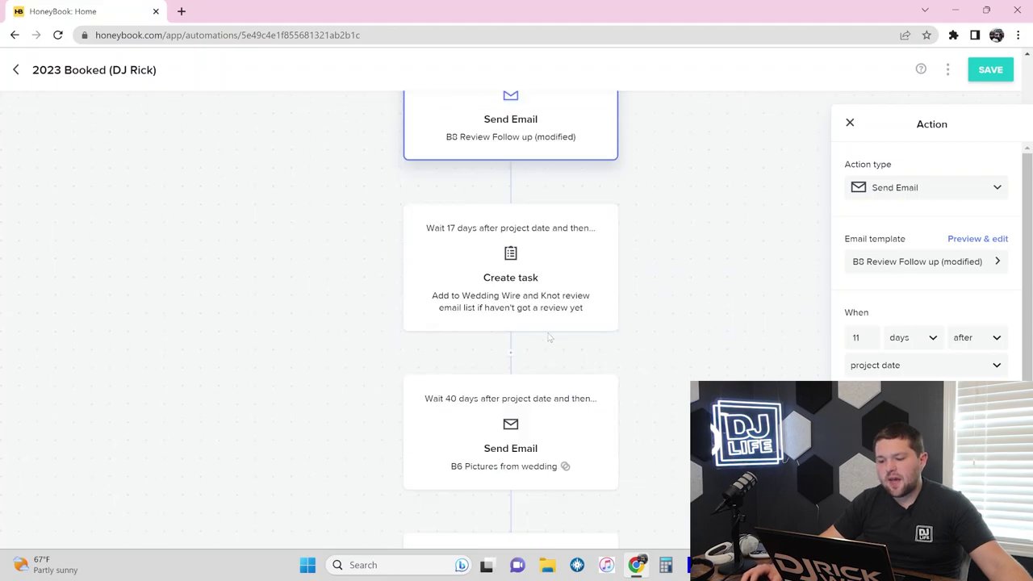
Open the B6 Pictures from wedding email action at 40 days and the B7 Testimonial email action at 80 days after the project date.
scroll(465, 259, down, 3)
click(465, 258)
scroll(465, 258, up, 1)
scroll(565, 290, down, 2)
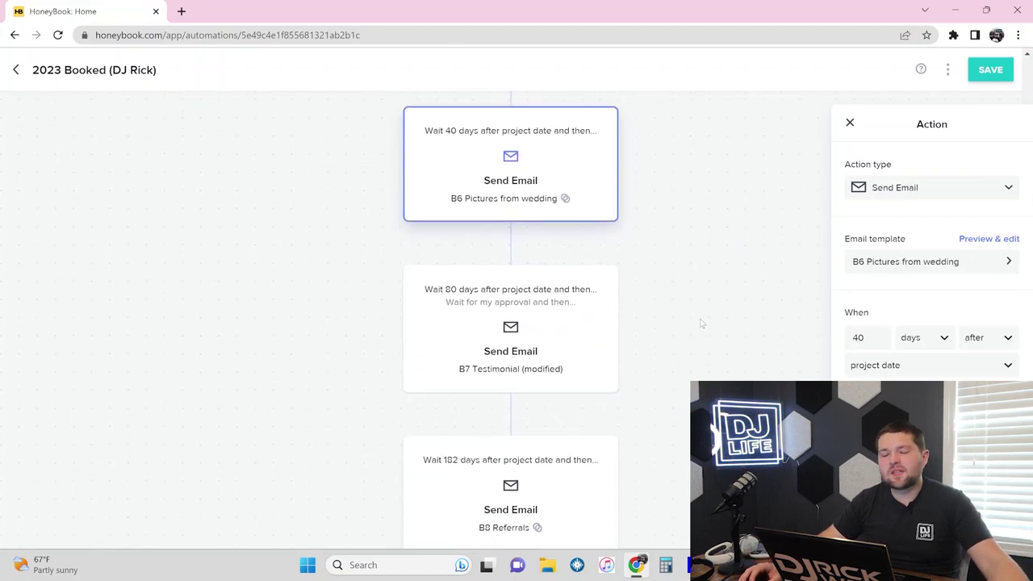
scroll(699, 322, up, 2)
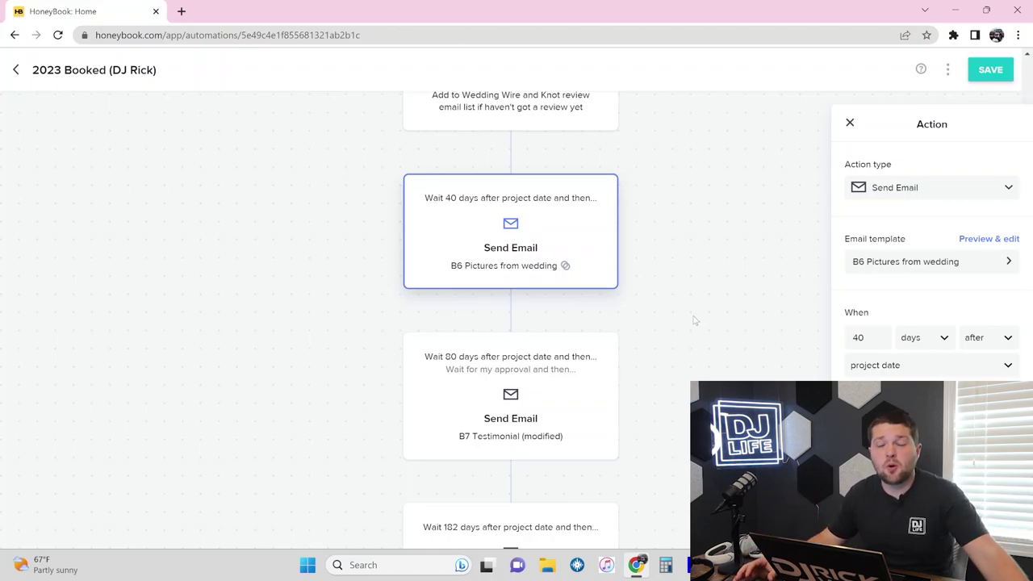
scroll(692, 320, down, 3)
click(546, 262)
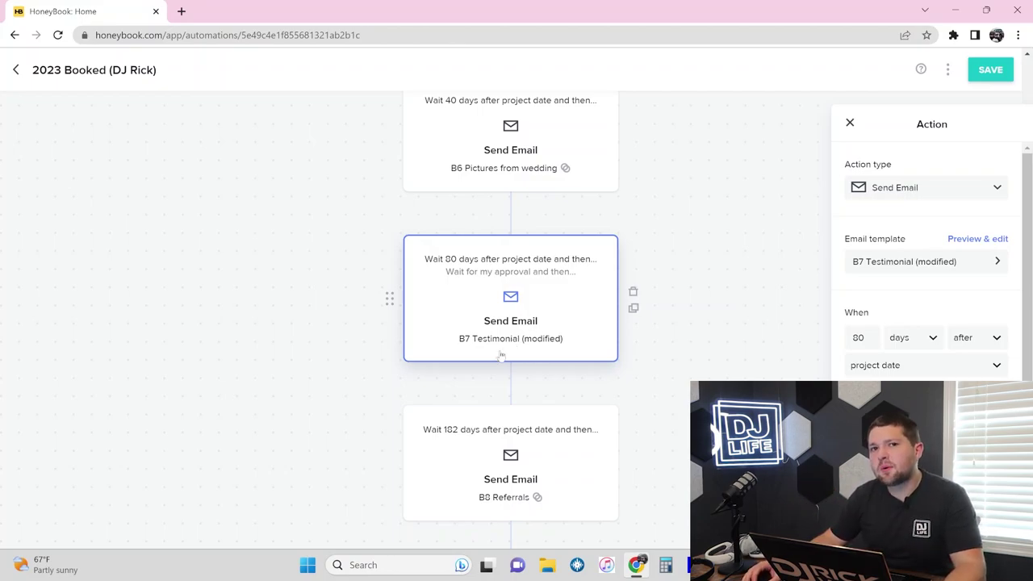
Preview the B8 Referrals email sent 182 days after the project date, read it through to the signature, and close it.
scroll(496, 358, down, 1)
scroll(495, 357, down, 3)
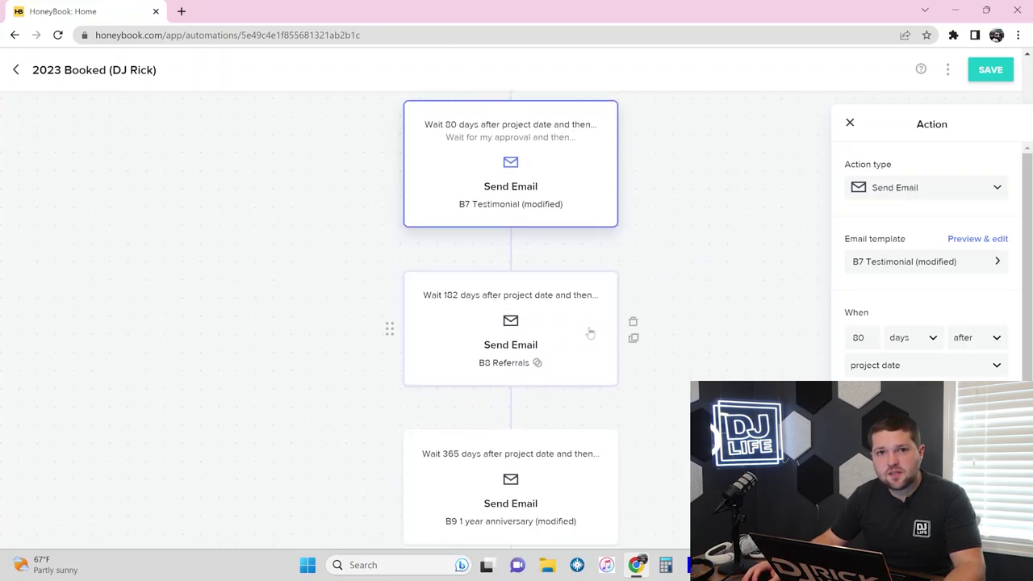
click(543, 350)
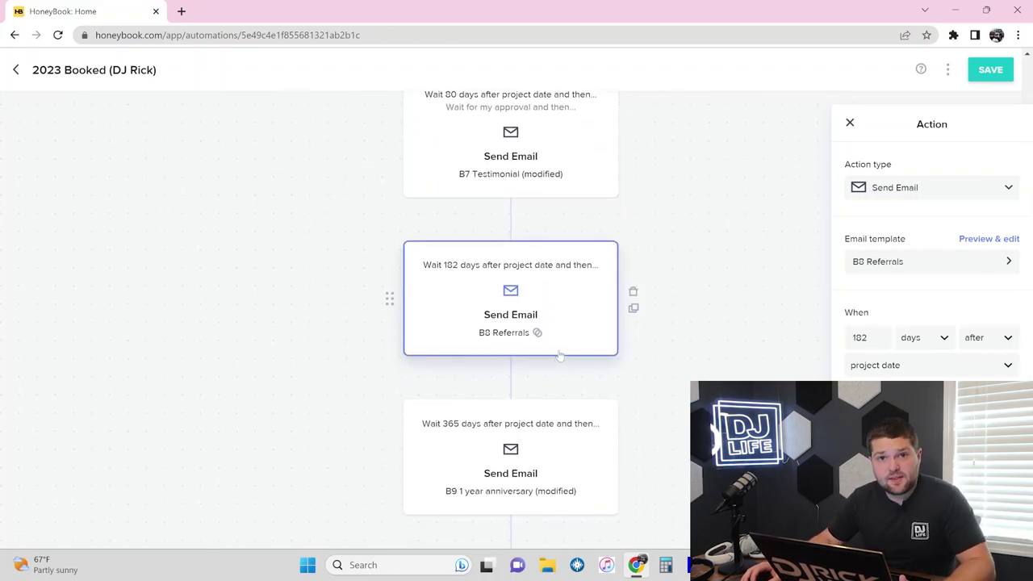
click(549, 289)
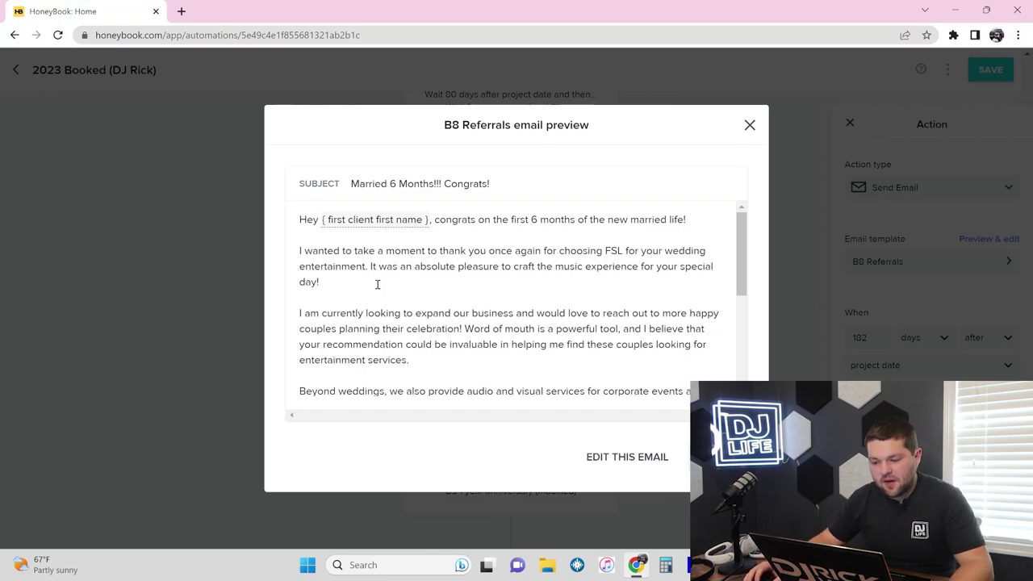
scroll(413, 311, down, 1)
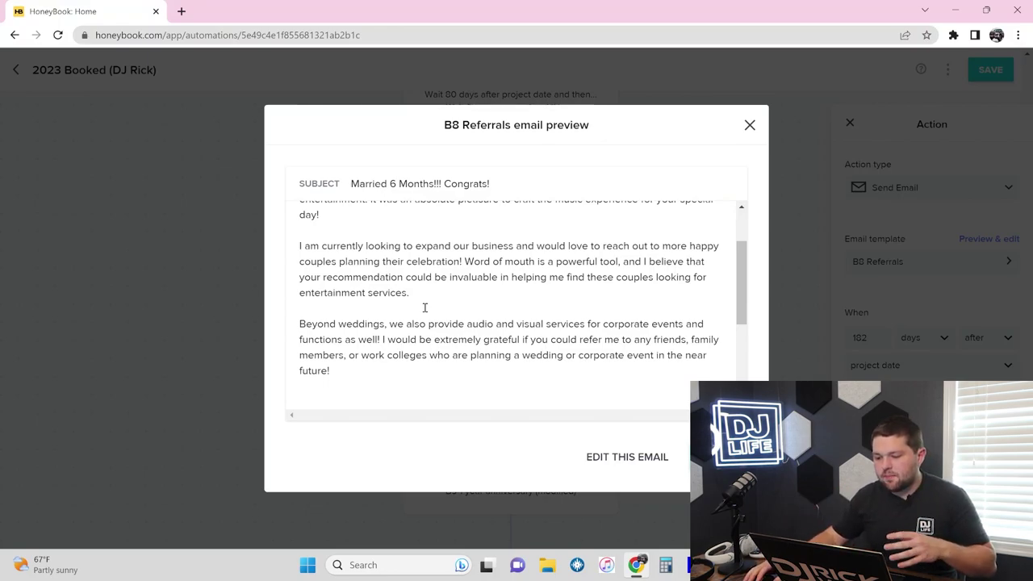
scroll(425, 308, down, 2)
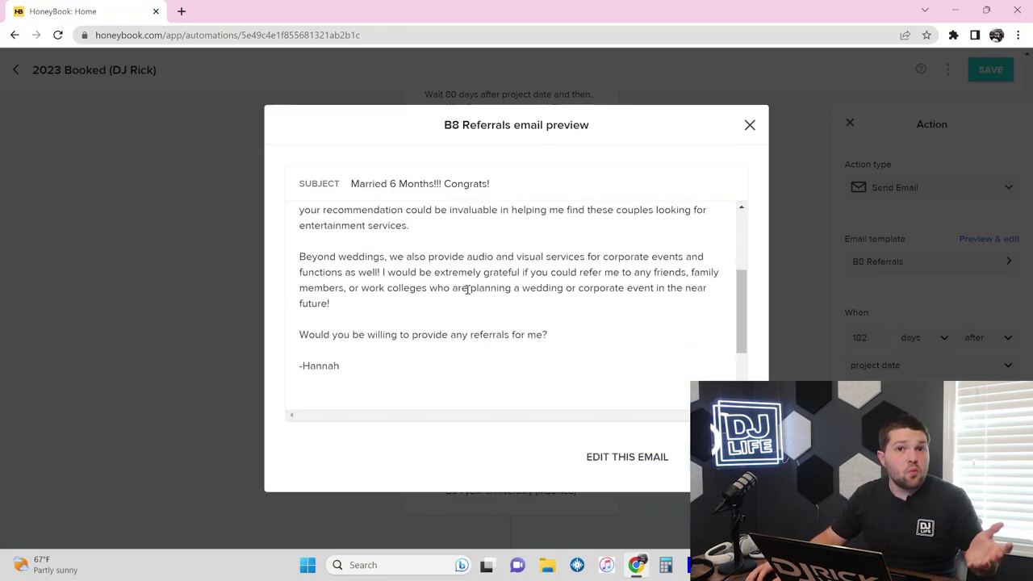
scroll(428, 274, down, 2)
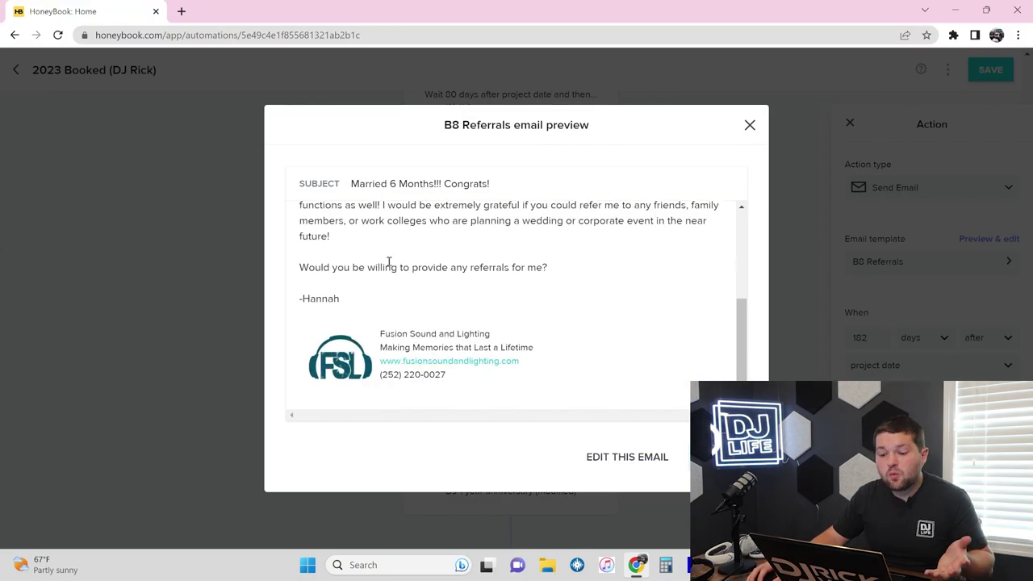
click(750, 125)
Preview the B9 1 year anniversary email at 365 days and review the 366-day task for deleting the workflow and archiving the project.
scroll(501, 307, down, 2)
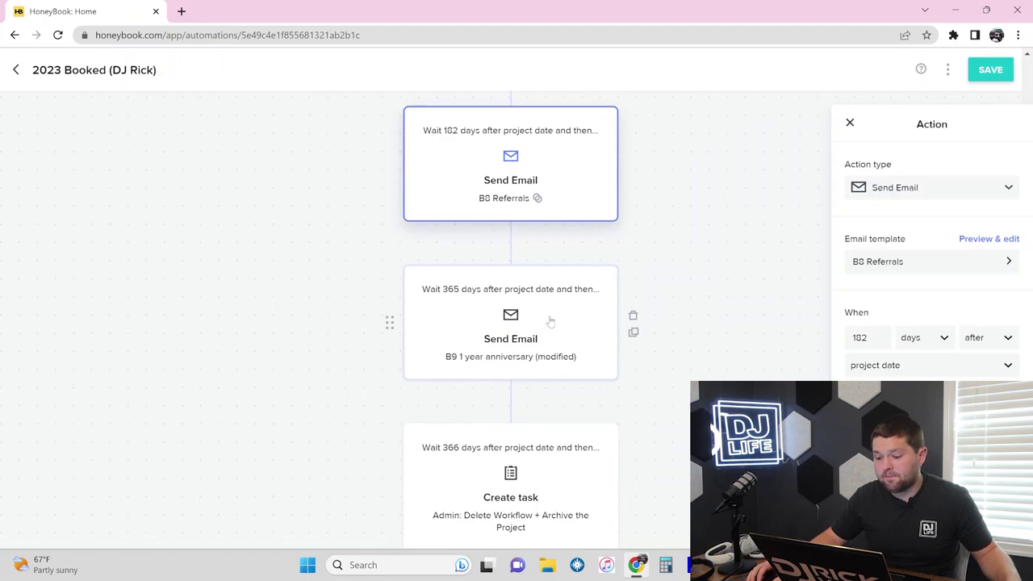
click(549, 321)
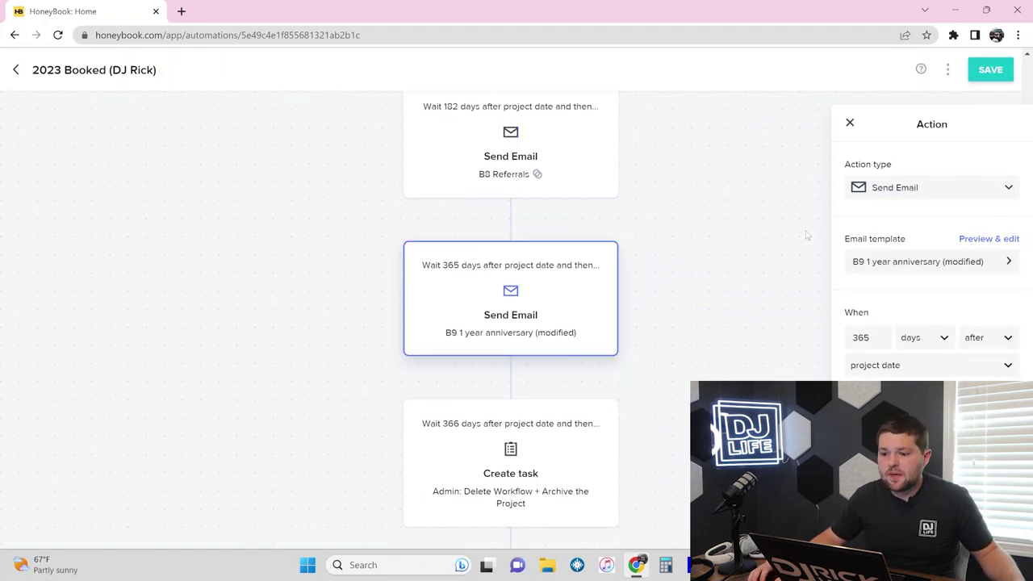
click(989, 238)
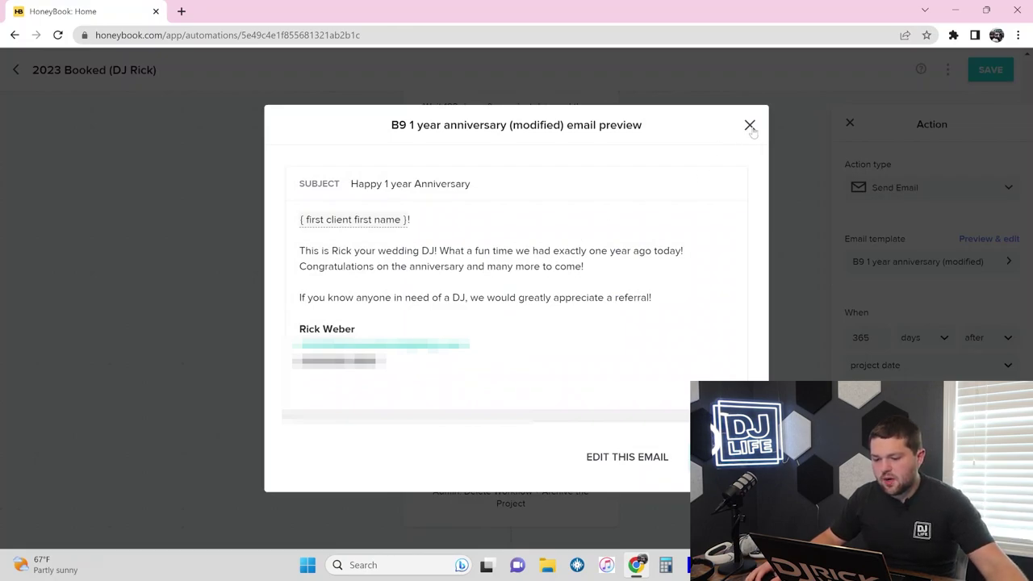
key(Escape)
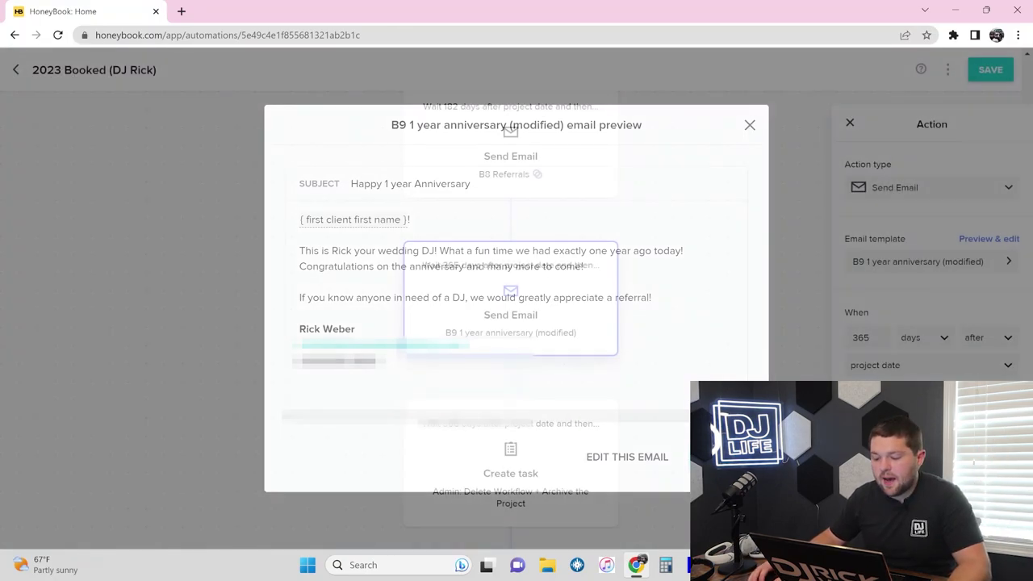
scroll(473, 343, down, 2)
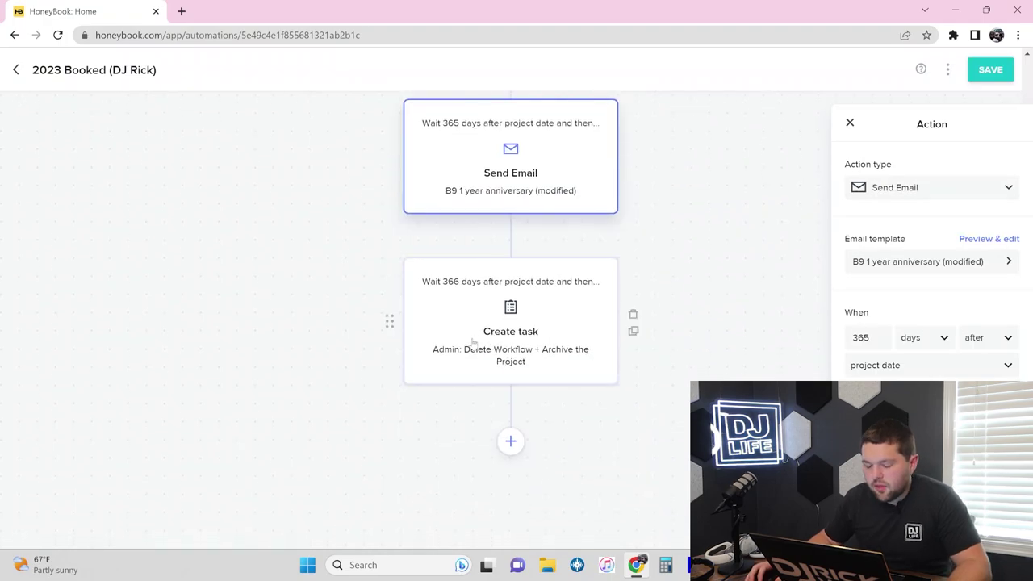